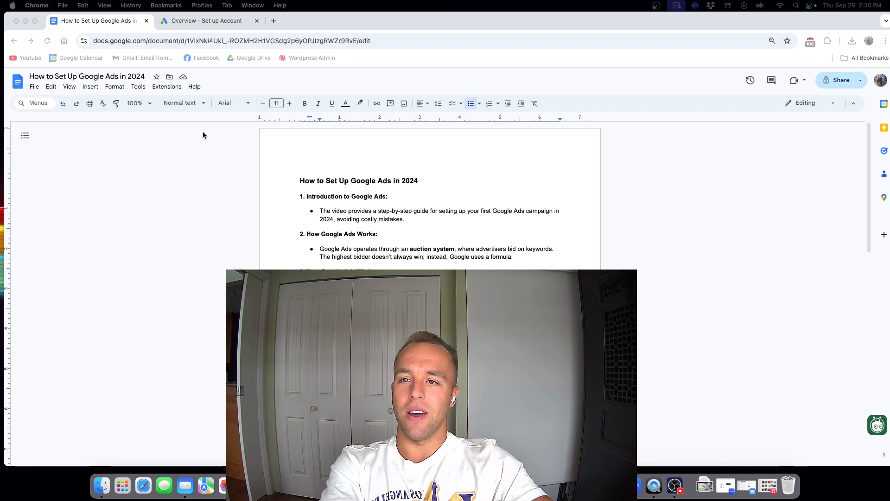
Look at the Google Ads account overview and skim the "How to Set Up Google Ads in 2024" document.
{"action": "left_click", "coordinate": [215, 20]}
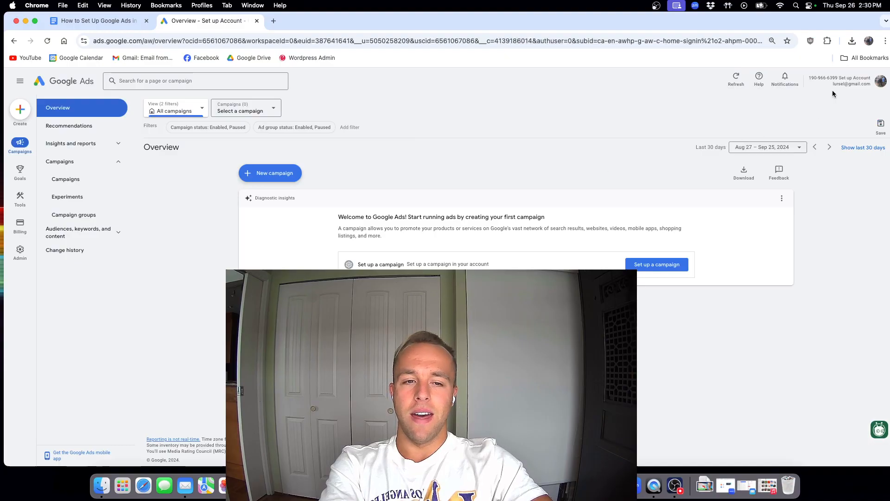
{"action": "left_click", "coordinate": [96, 21]}
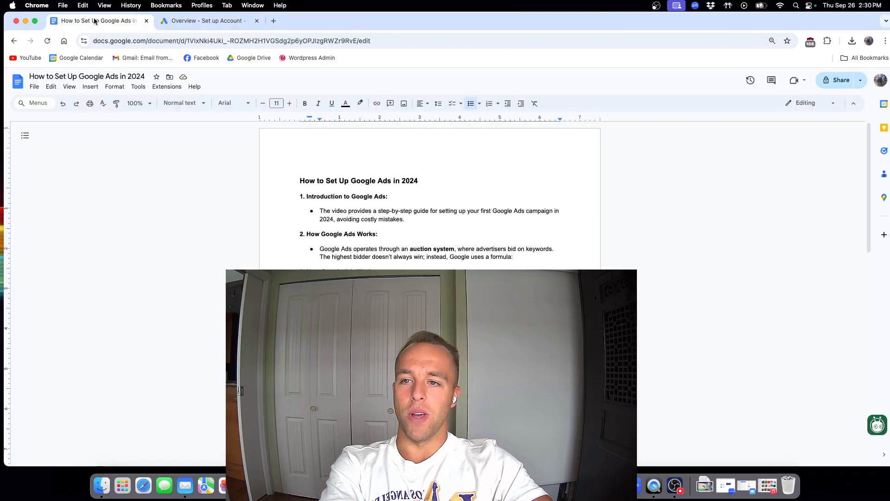
{"action": "scroll", "coordinate": [493, 194], "scroll_direction": "down", "scroll_amount": 15}
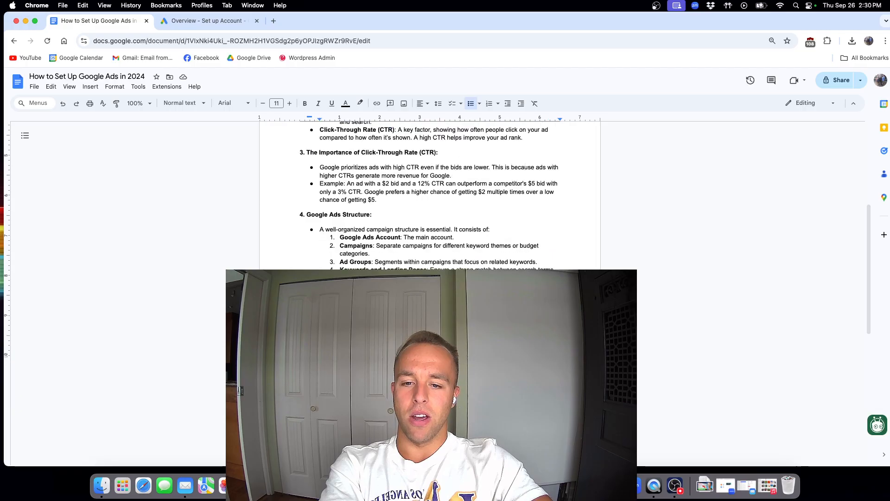
{"action": "scroll", "coordinate": [430, 195], "scroll_direction": "up", "scroll_amount": 15}
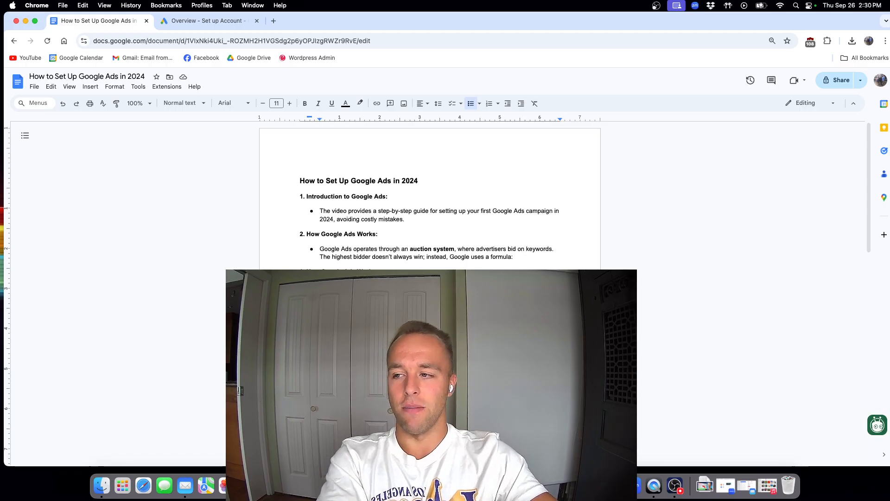
{"action": "left_click_drag", "start_coordinate": [431, 371], "coordinate": [240, 371]}
{"action": "left_click_drag", "start_coordinate": [446, 270], "coordinate": [333, 334]}
{"action": "left_click_drag", "start_coordinate": [296, 361], "coordinate": [282, 362]}
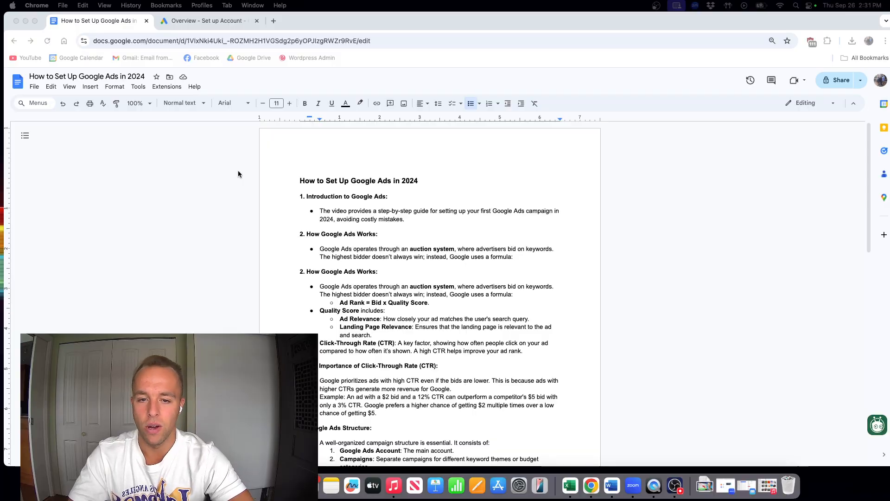
Read the "How Google Ads Works" section of the document, highlighting "Ad Rank" in the auction formula.
{"action": "left_click", "coordinate": [419, 244]}
{"action": "scroll", "coordinate": [429, 246], "scroll_direction": "down", "scroll_amount": 1}
{"action": "scroll", "coordinate": [430, 271], "scroll_direction": "down", "scroll_amount": 1}
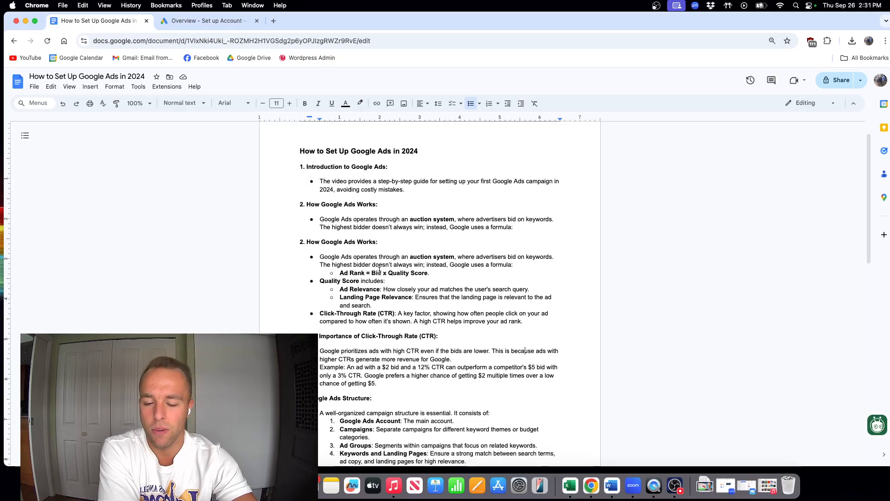
{"action": "left_click_drag", "start_coordinate": [340, 273], "coordinate": [363, 276]}
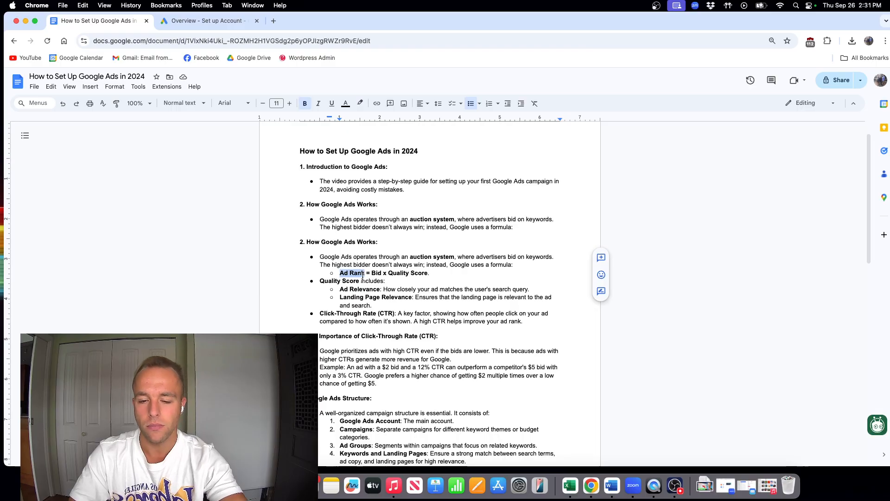
{"action": "scroll", "coordinate": [370, 278], "scroll_direction": "down", "scroll_amount": 1}
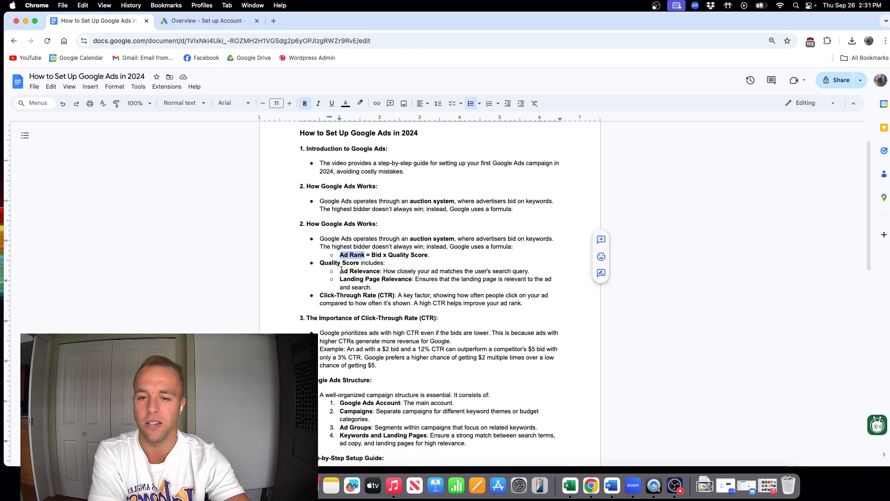
{"action": "scroll", "coordinate": [364, 283], "scroll_direction": "down", "scroll_amount": 1}
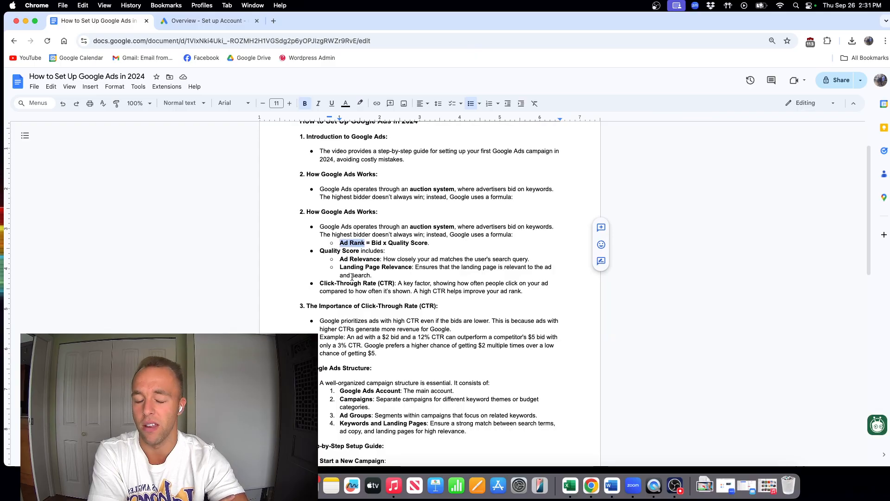
{"action": "left_click", "coordinate": [395, 269]}
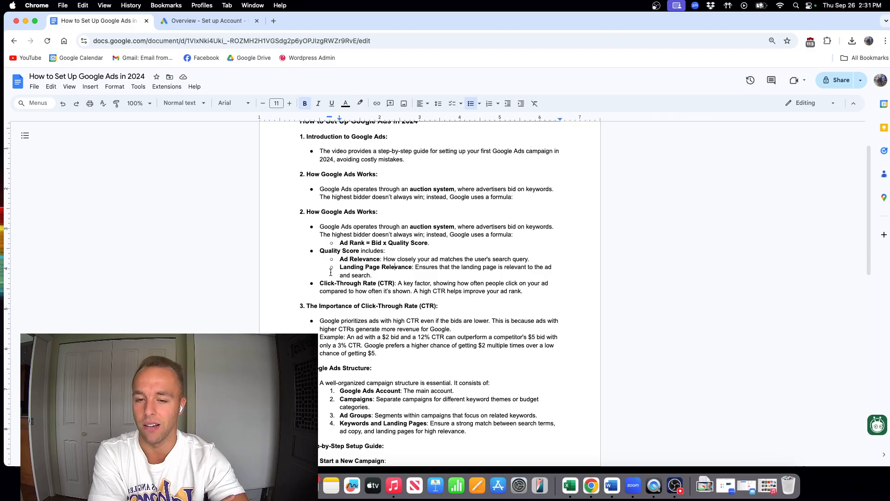
Review the Quality Score factors in the document, highlighting the whole Landing Page Relevance bullet.
{"action": "scroll", "coordinate": [333, 265], "scroll_direction": "down", "scroll_amount": 1}
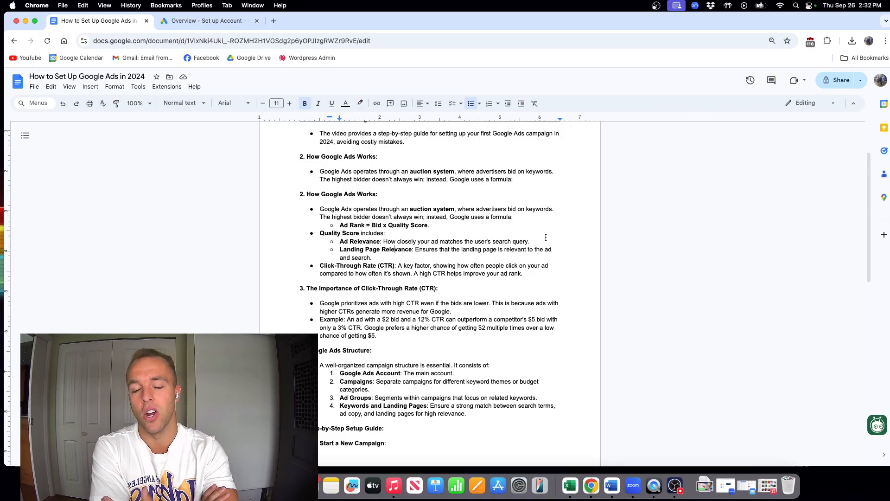
{"action": "scroll", "coordinate": [545, 237], "scroll_direction": "down", "scroll_amount": 1}
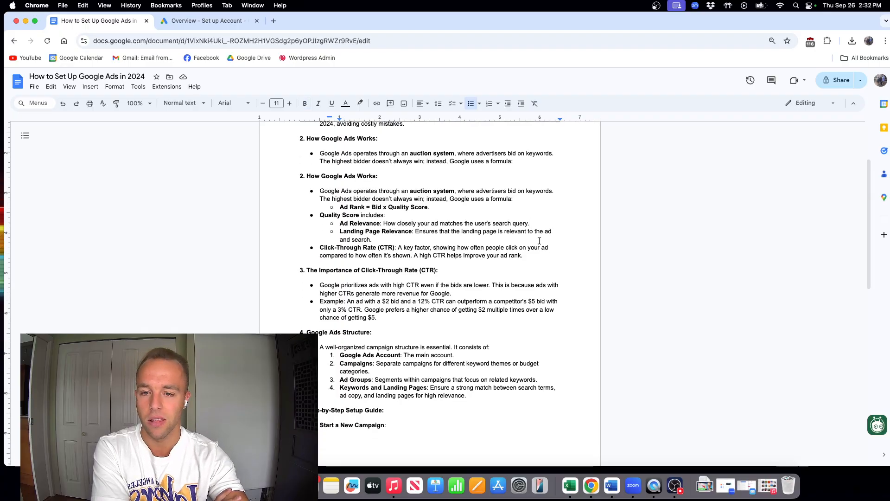
{"action": "scroll", "coordinate": [359, 220], "scroll_direction": "down", "scroll_amount": 1}
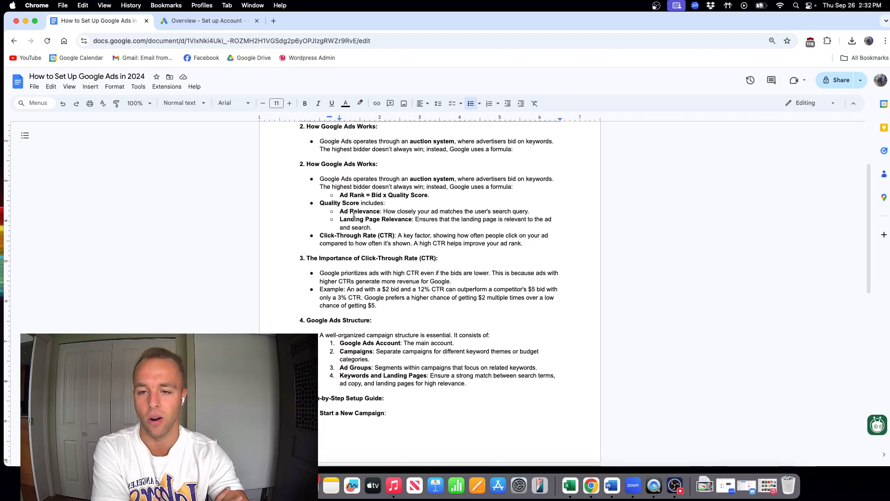
{"action": "left_click_drag", "start_coordinate": [340, 219], "coordinate": [384, 230]}
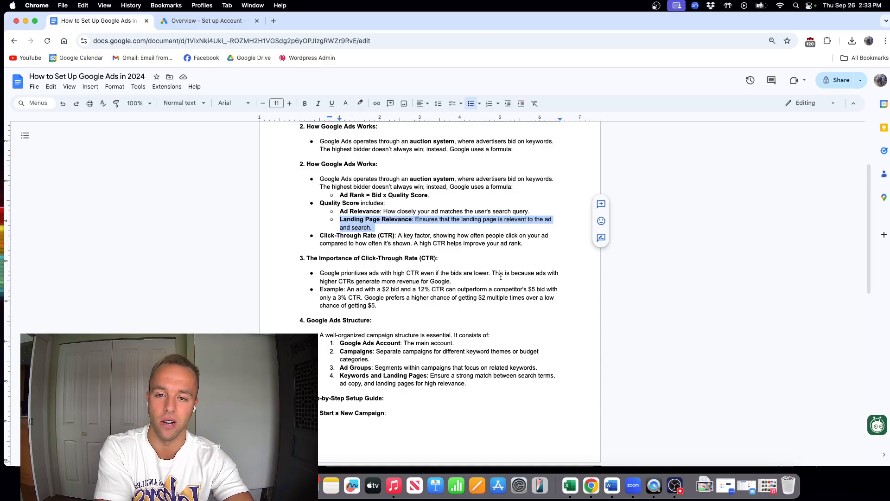
{"action": "left_click", "coordinate": [524, 246]}
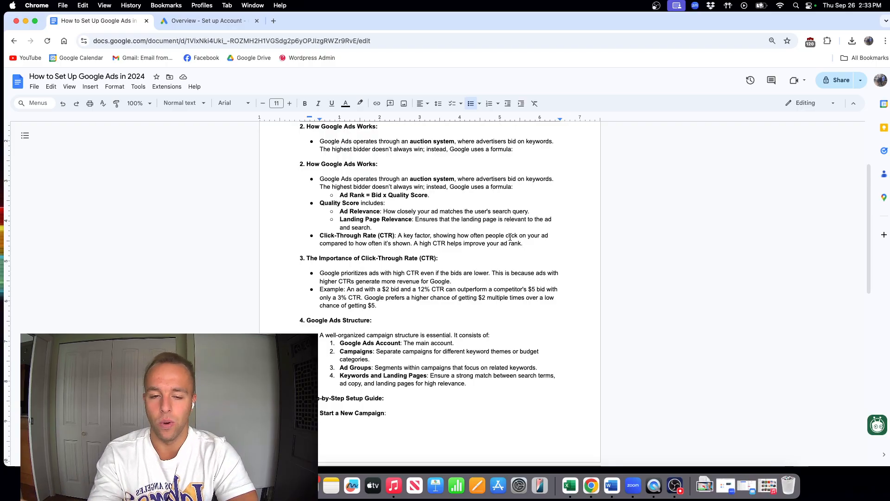
Read through the Click-Through Rate section and the Google Ads Structure list, stopping at the Campaigns item.
{"action": "scroll", "coordinate": [510, 238], "scroll_direction": "down", "scroll_amount": 2}
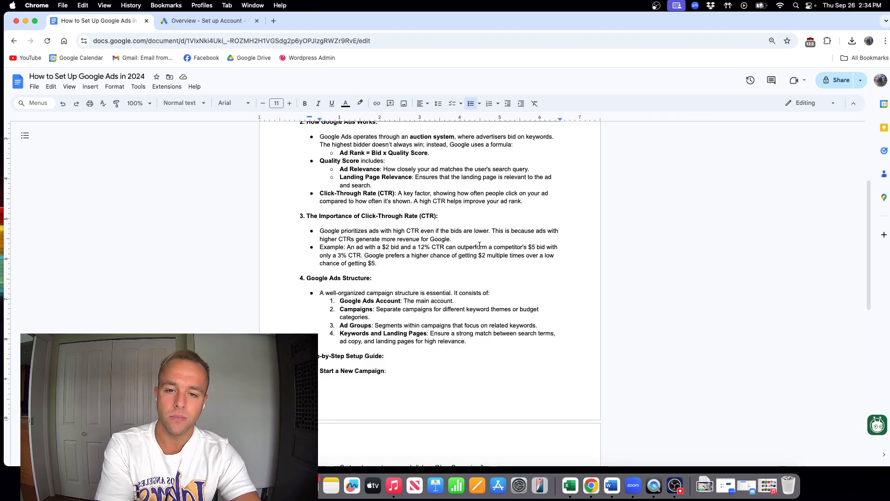
{"action": "scroll", "coordinate": [474, 304], "scroll_direction": "down", "scroll_amount": 1}
{"action": "scroll", "coordinate": [476, 304], "scroll_direction": "down", "scroll_amount": 5}
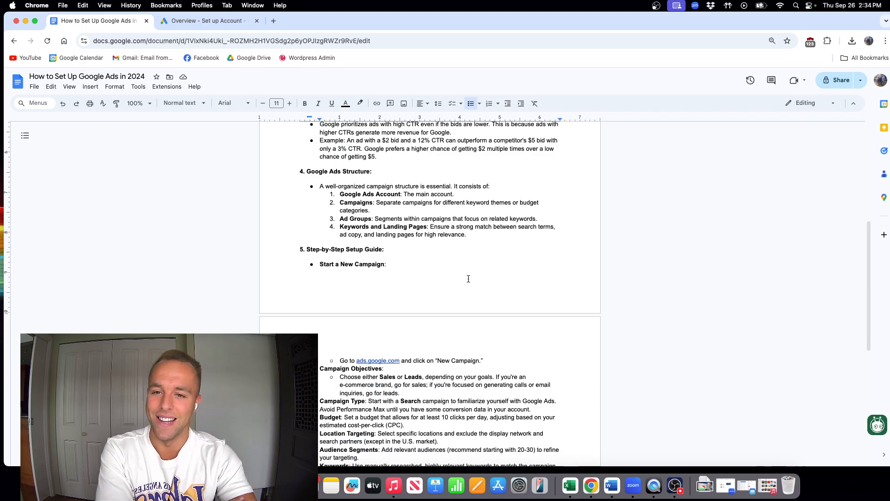
{"action": "scroll", "coordinate": [452, 265], "scroll_direction": "up", "scroll_amount": 1}
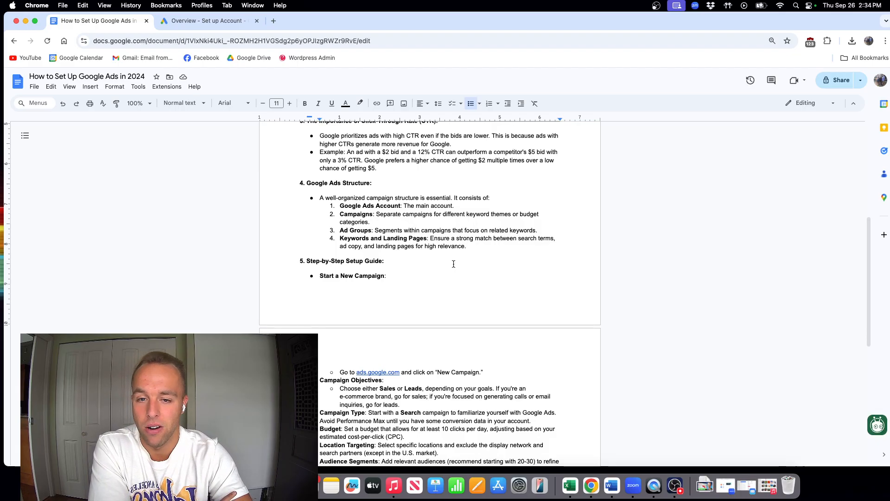
{"action": "scroll", "coordinate": [453, 264], "scroll_direction": "down", "scroll_amount": 1}
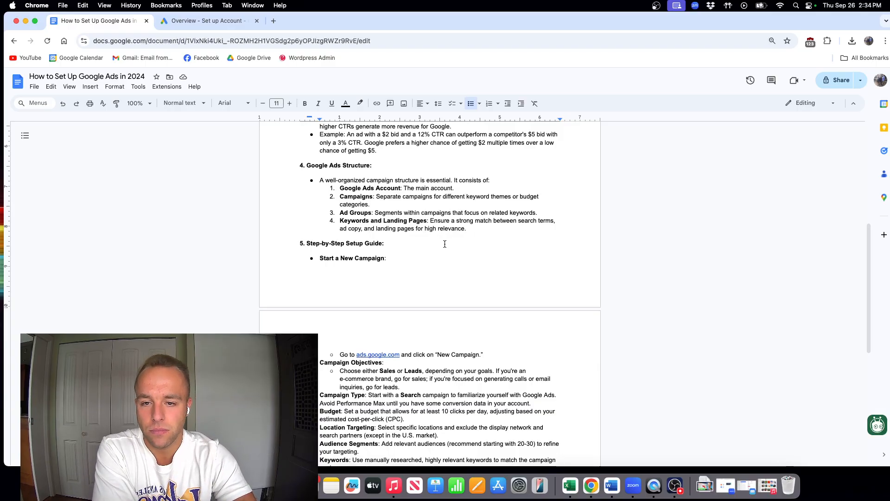
{"action": "scroll", "coordinate": [447, 246], "scroll_direction": "down", "scroll_amount": 1}
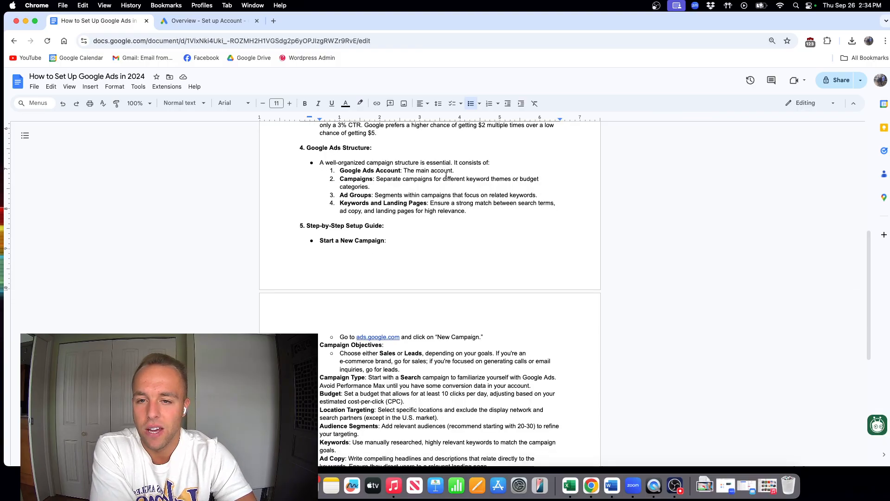
{"action": "left_click", "coordinate": [375, 186]}
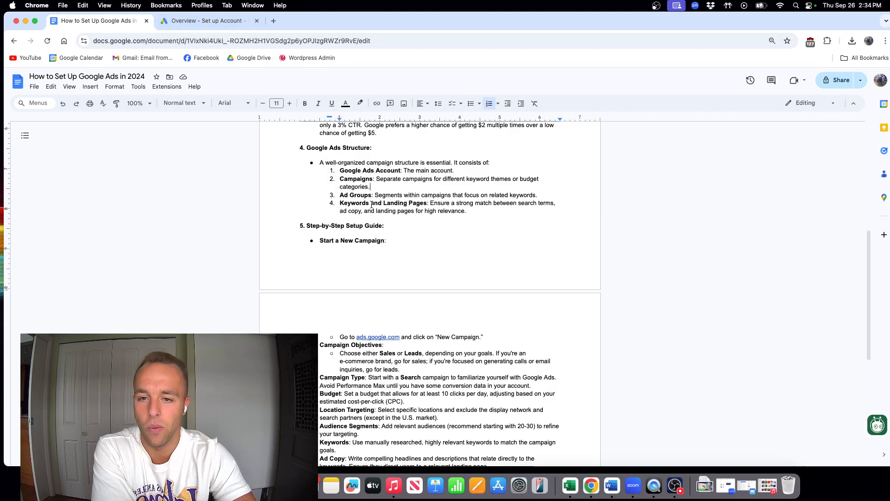
Switch to Google Ads and open the account's Campaigns list.
{"action": "left_click", "coordinate": [190, 24]}
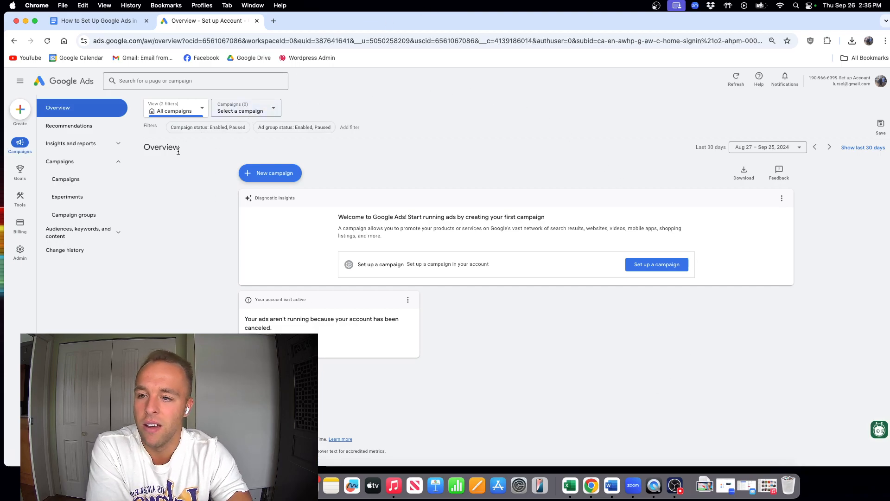
{"action": "left_click", "coordinate": [79, 162]}
{"action": "left_click", "coordinate": [116, 162]}
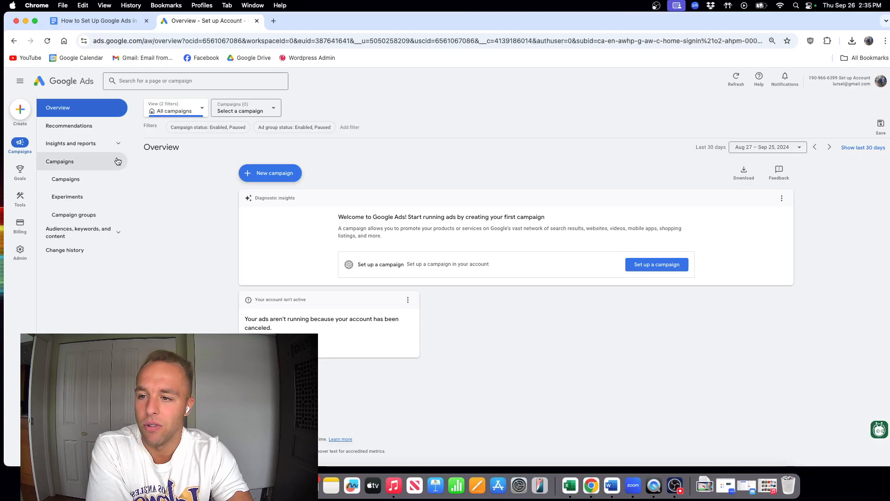
{"action": "left_click", "coordinate": [70, 182]}
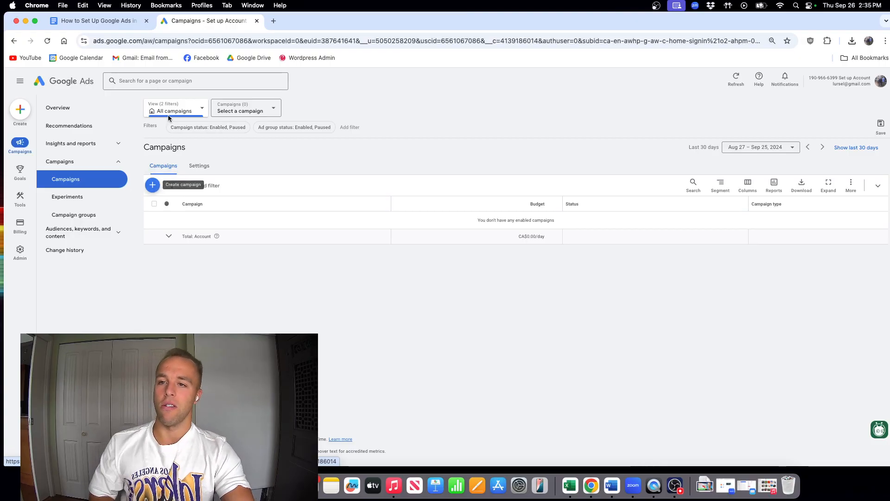
Return to the document and examine the Google Ads Structure list, highlighting its items from Keywords and Landing Pages upward.
{"action": "left_click", "coordinate": [97, 20]}
{"action": "scroll", "coordinate": [362, 265], "scroll_direction": "down", "scroll_amount": 1}
{"action": "scroll", "coordinate": [362, 266], "scroll_direction": "down", "scroll_amount": 1}
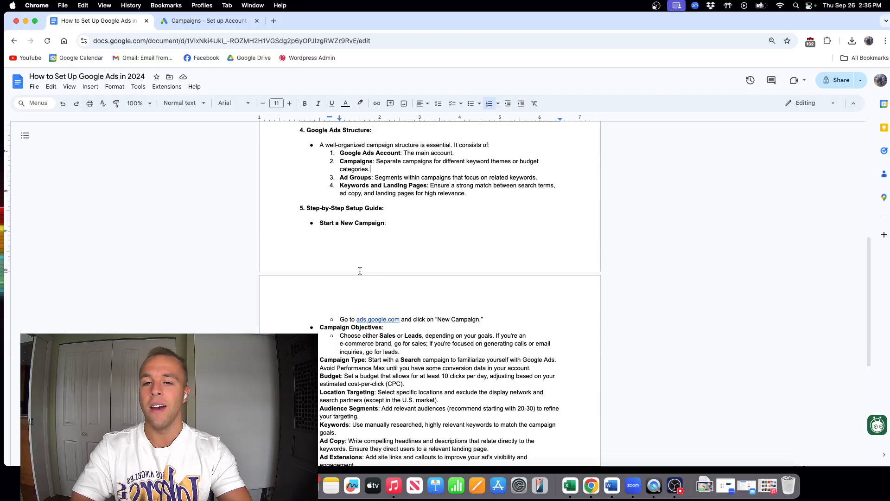
{"action": "scroll", "coordinate": [359, 271], "scroll_direction": "down", "scroll_amount": 1}
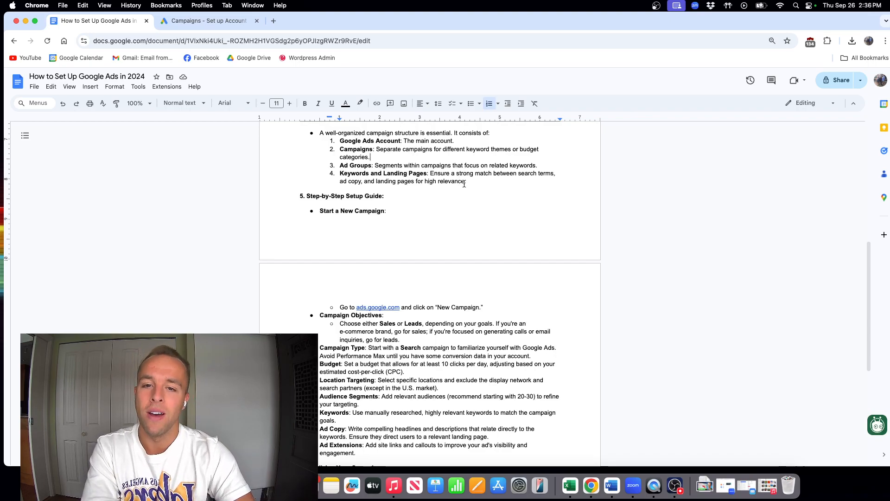
{"action": "left_click_drag", "start_coordinate": [472, 182], "coordinate": [356, 125]}
{"action": "left_click", "coordinate": [529, 202]}
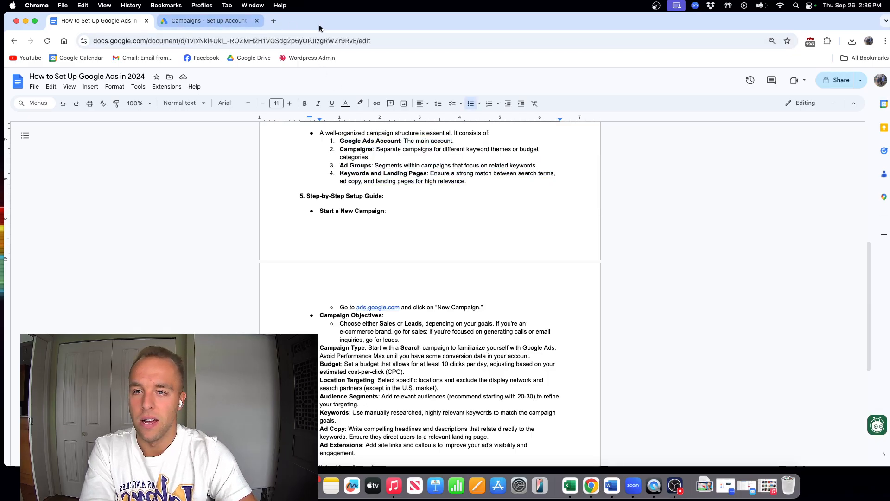
Detach the Google Ads page into its own browser window and tile it on the right half of the screen.
{"action": "left_click_drag", "start_coordinate": [211, 21], "coordinate": [224, 53]}
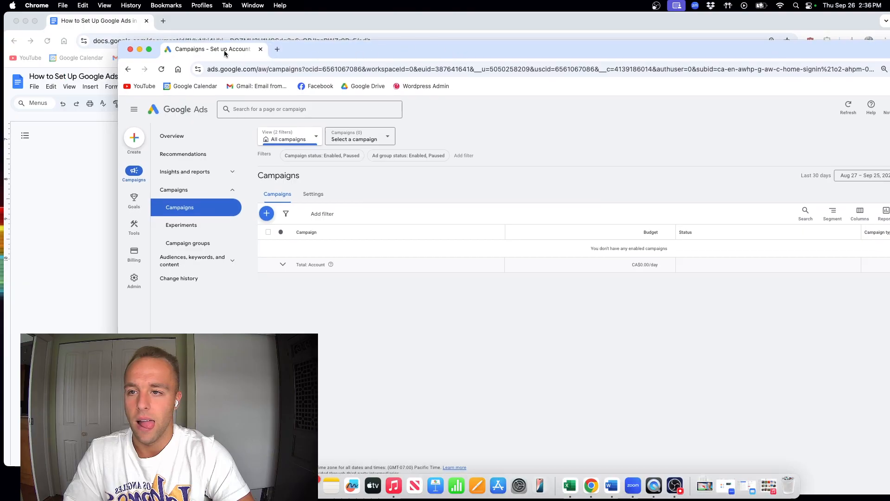
{"action": "right_click", "coordinate": [147, 49]}
{"action": "mouse_move", "coordinate": [149, 50]}
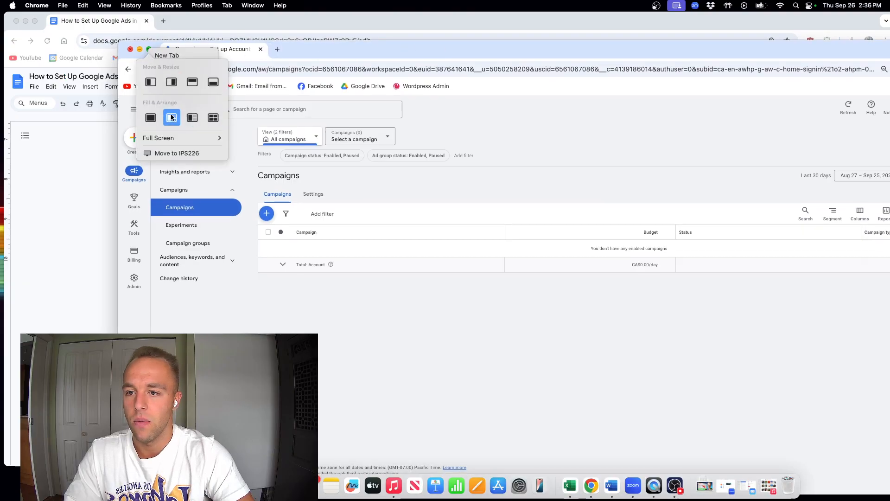
{"action": "left_click", "coordinate": [171, 81]}
Tile the document's window on the left half of the screen and show its Step-by-Step Setup Guide section beside Google Ads.
{"action": "left_click", "coordinate": [137, 17]}
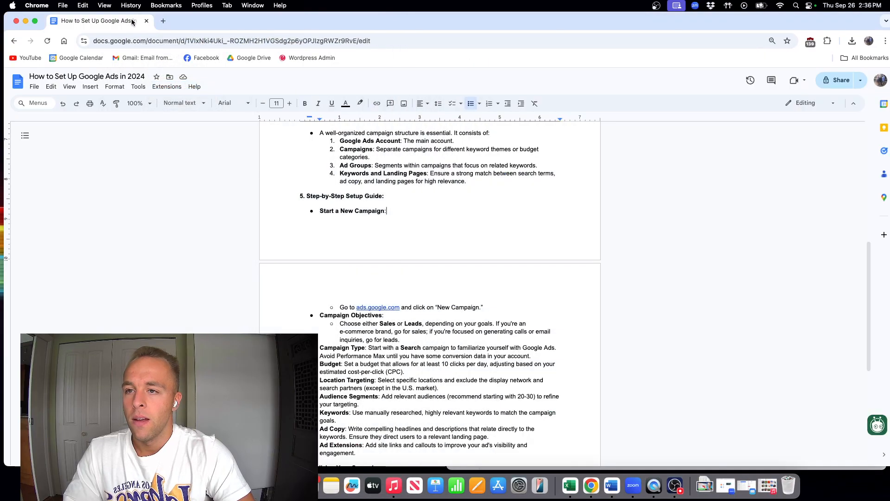
{"action": "right_click", "coordinate": [130, 22]}
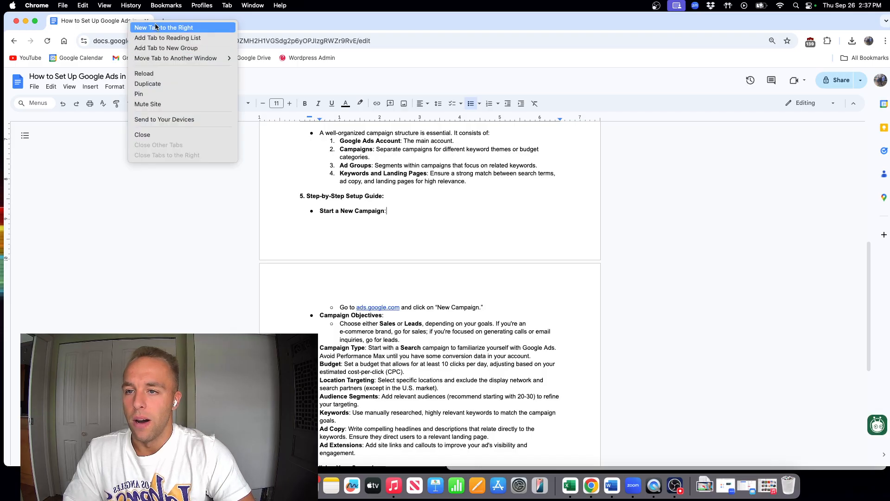
{"action": "left_click", "coordinate": [557, 19]}
{"action": "right_click", "coordinate": [35, 22]}
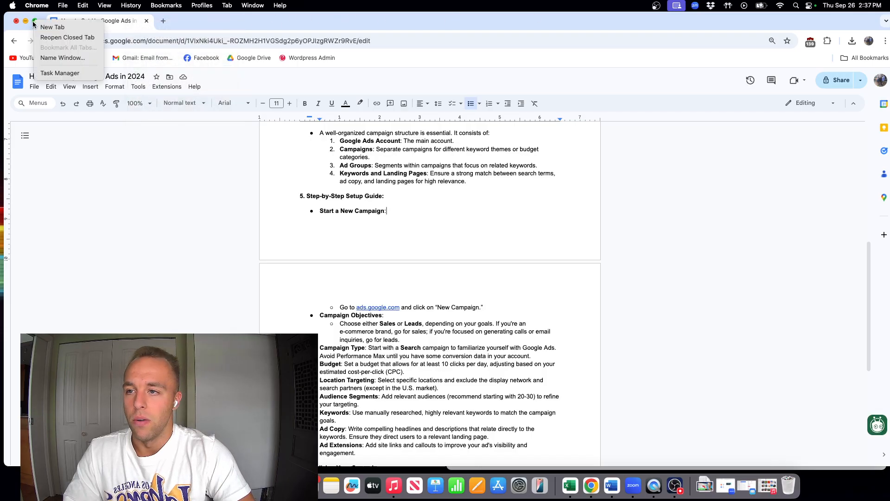
{"action": "mouse_move", "coordinate": [35, 22]}
{"action": "left_click", "coordinate": [38, 60]}
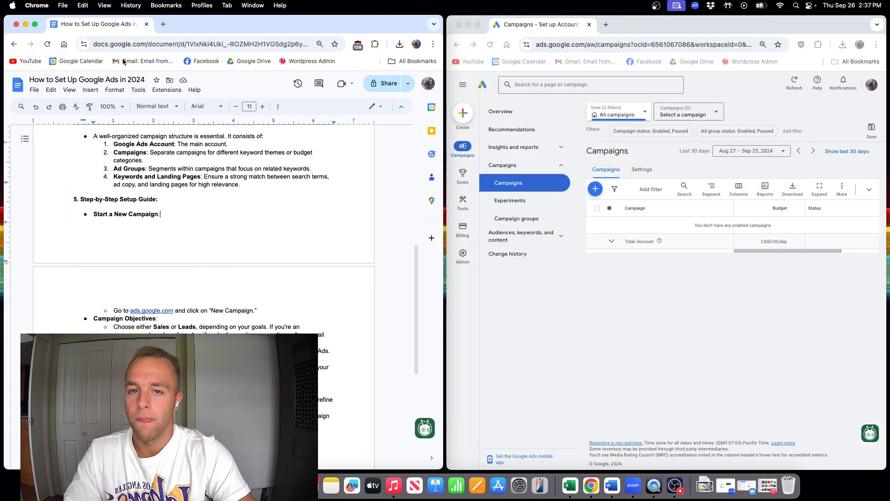
{"action": "left_click", "coordinate": [265, 221]}
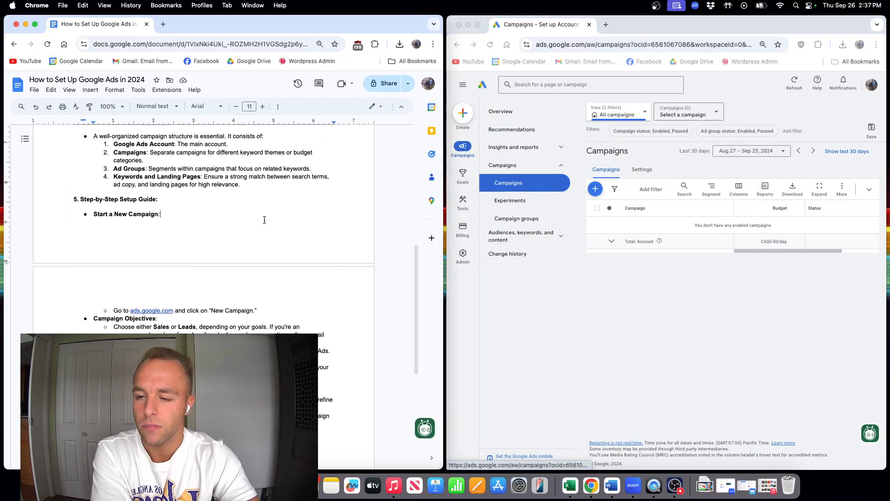
{"action": "scroll", "coordinate": [278, 225], "scroll_direction": "down", "scroll_amount": 2}
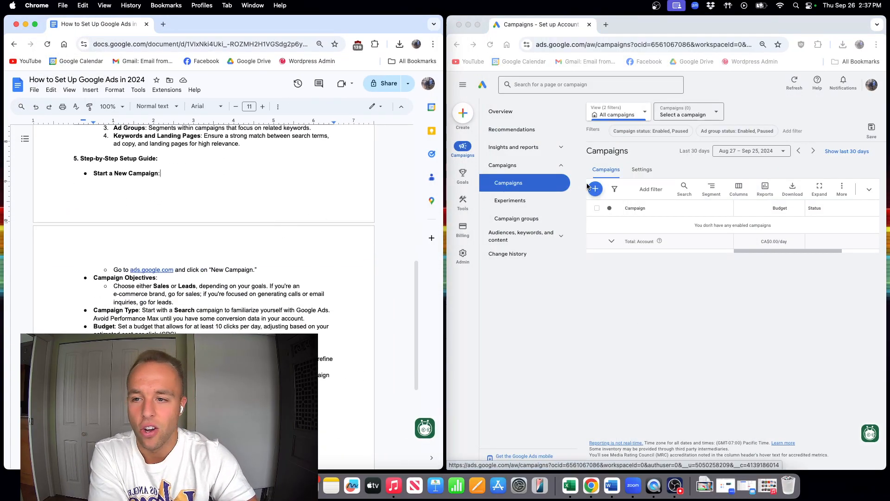
Start a new campaign in Google Ads and choose Leads as its objective.
{"action": "scroll", "coordinate": [375, 183], "scroll_direction": "down", "scroll_amount": 1}
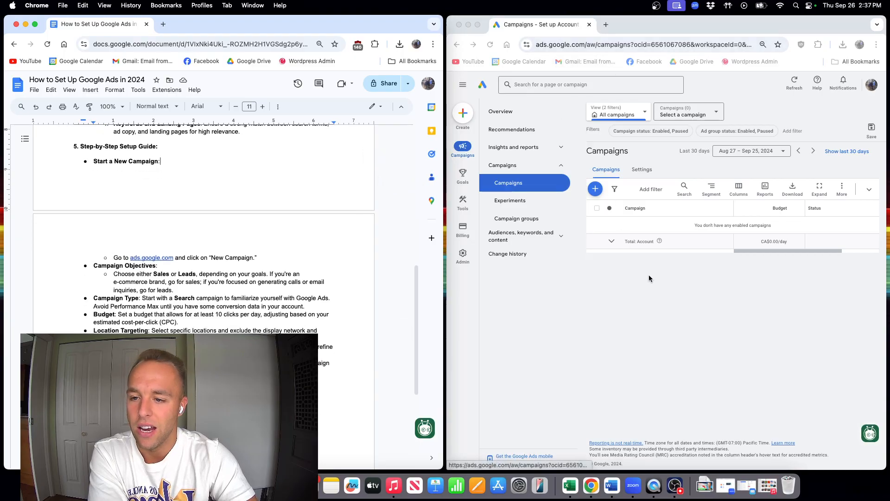
{"action": "left_click", "coordinate": [597, 190]}
{"action": "left_click", "coordinate": [596, 190]}
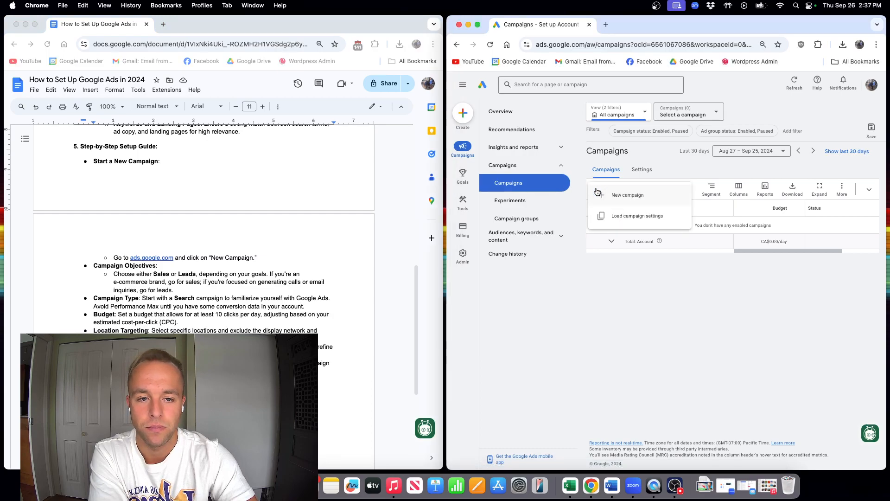
{"action": "left_click", "coordinate": [605, 196]}
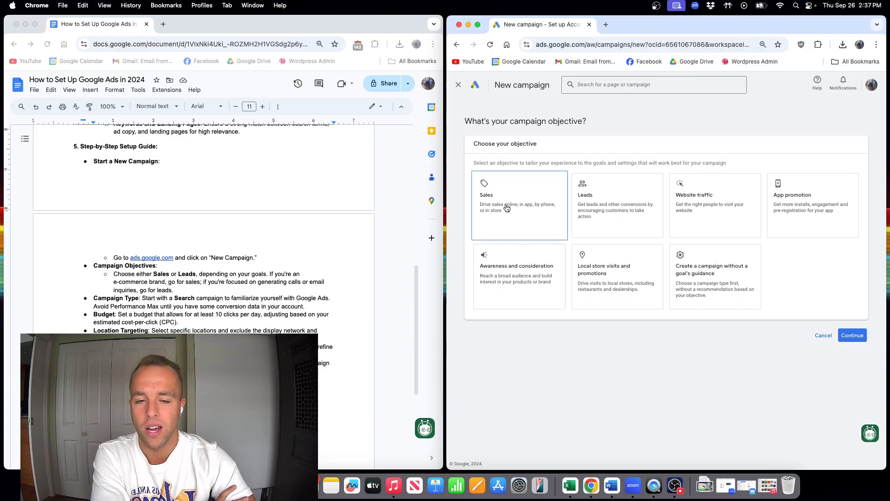
{"action": "left_click", "coordinate": [615, 199]}
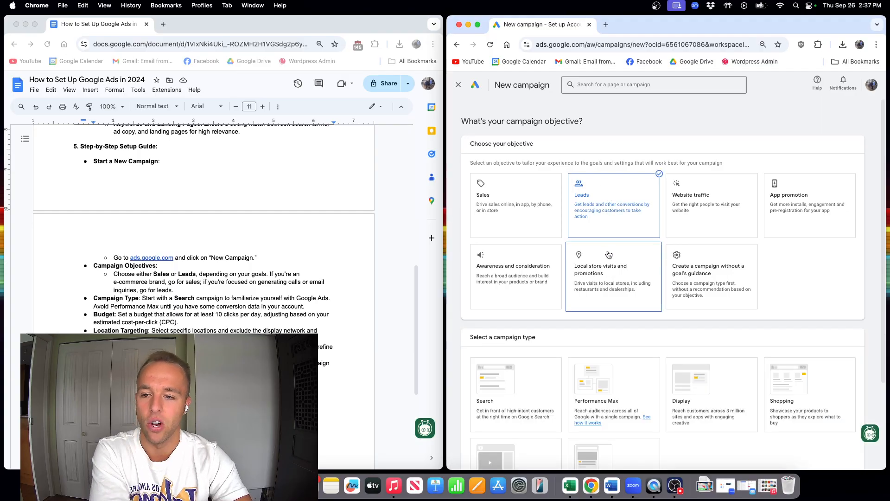
Select Search as the campaign type and continue to the leads conversion goals.
{"action": "scroll", "coordinate": [621, 261], "scroll_direction": "down", "scroll_amount": 1}
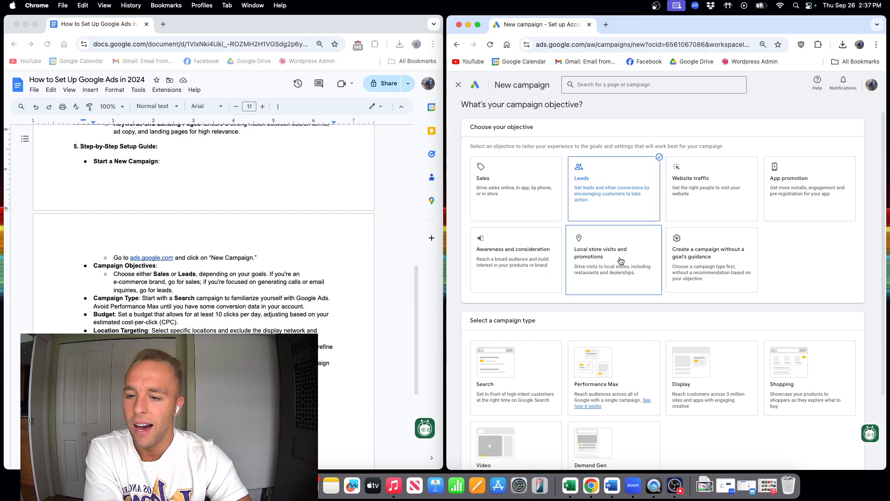
{"action": "scroll", "coordinate": [620, 261], "scroll_direction": "down", "scroll_amount": 3}
{"action": "scroll", "coordinate": [620, 257], "scroll_direction": "down", "scroll_amount": 2}
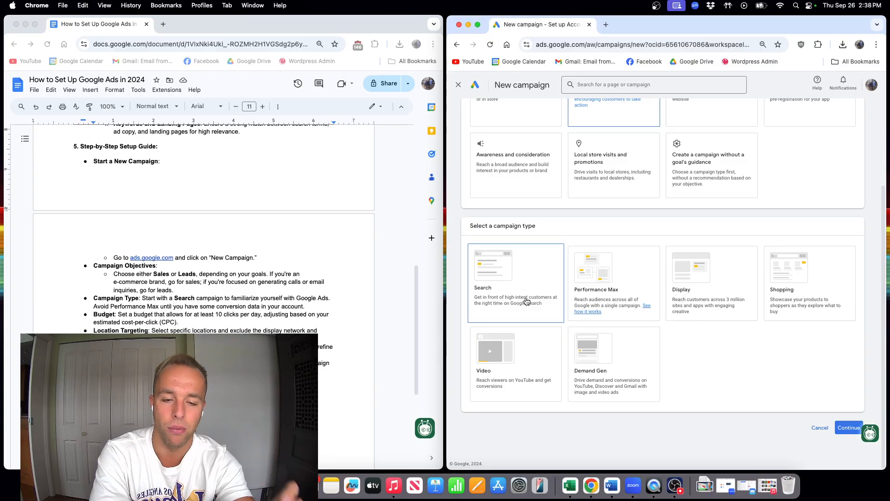
{"action": "left_click", "coordinate": [545, 312]}
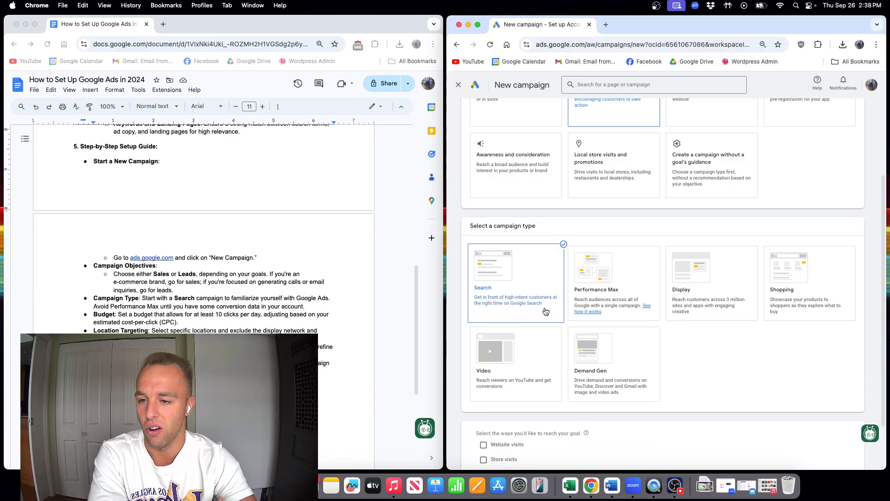
{"action": "scroll", "coordinate": [608, 279], "scroll_direction": "down", "scroll_amount": 2}
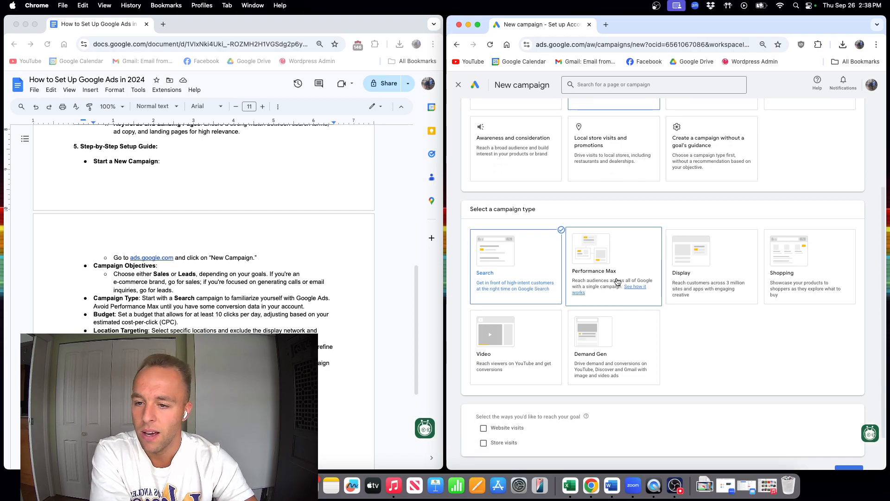
{"action": "scroll", "coordinate": [616, 281], "scroll_direction": "down", "scroll_amount": 2}
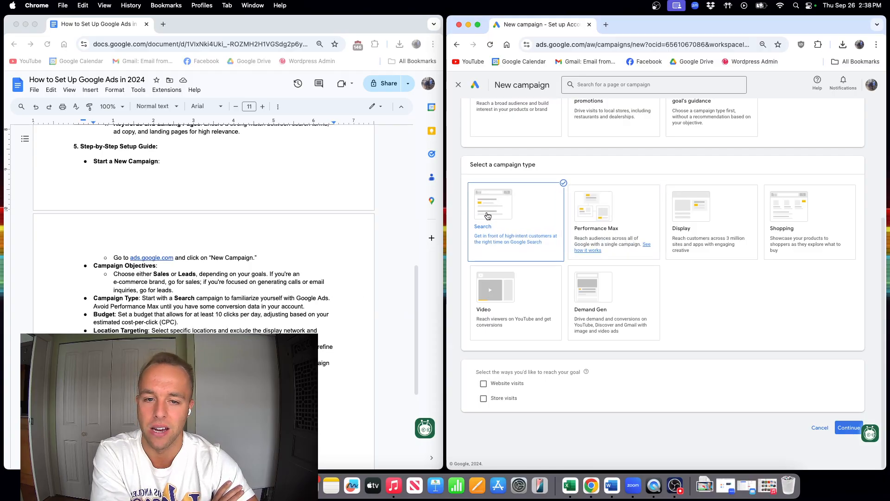
{"action": "left_click", "coordinate": [845, 426]}
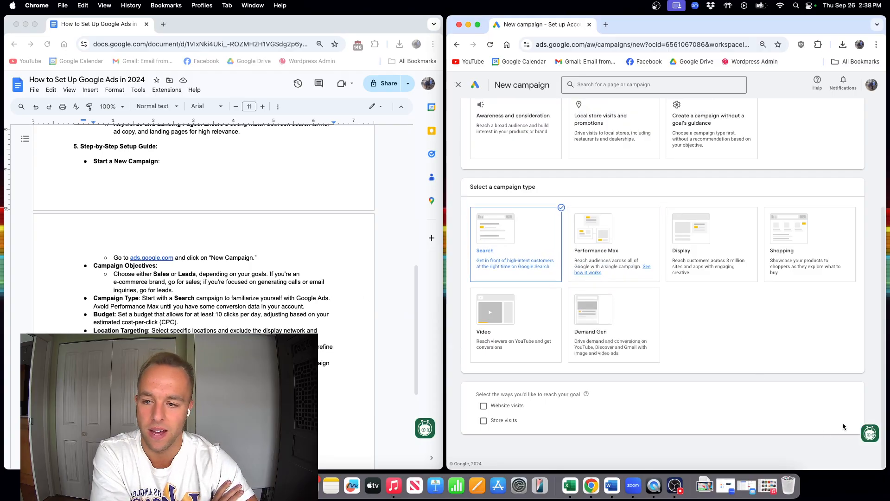
Choose form submissions from your website as the leads conversion goal.
{"action": "scroll", "coordinate": [641, 297], "scroll_direction": "down", "scroll_amount": 3}
{"action": "scroll", "coordinate": [642, 296], "scroll_direction": "down", "scroll_amount": 2}
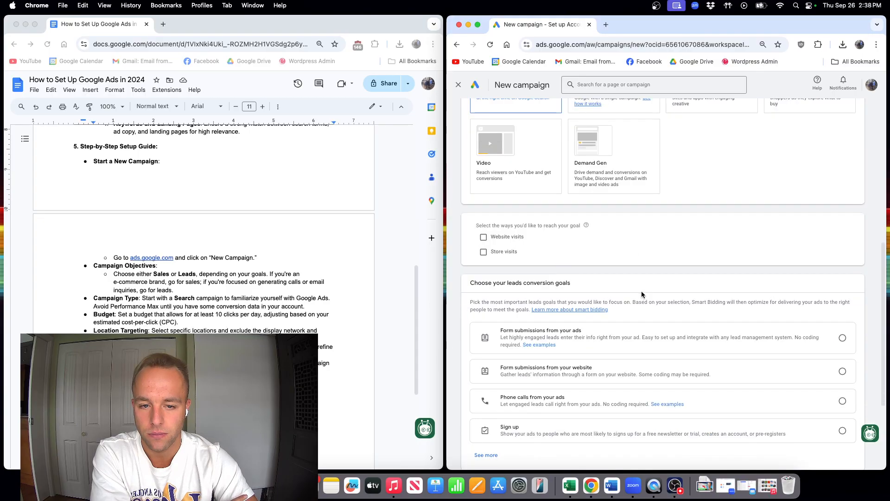
{"action": "scroll", "coordinate": [655, 282], "scroll_direction": "down", "scroll_amount": 3}
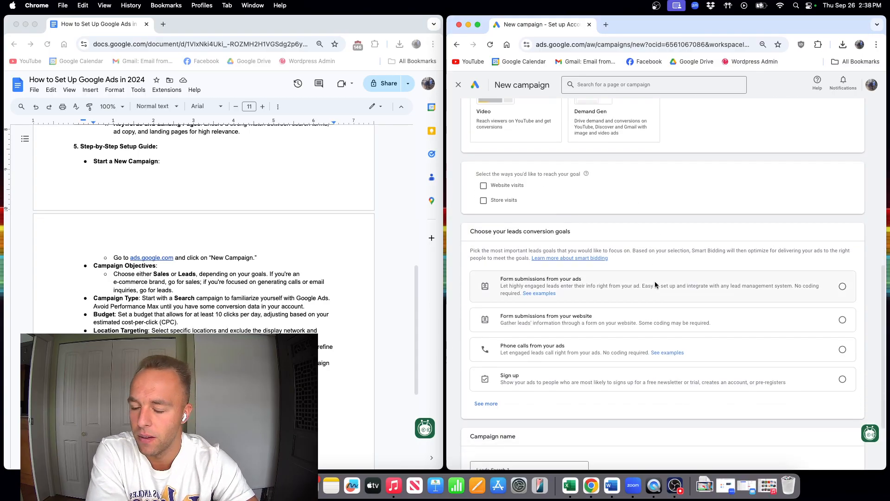
{"action": "scroll", "coordinate": [651, 277], "scroll_direction": "down", "scroll_amount": 1}
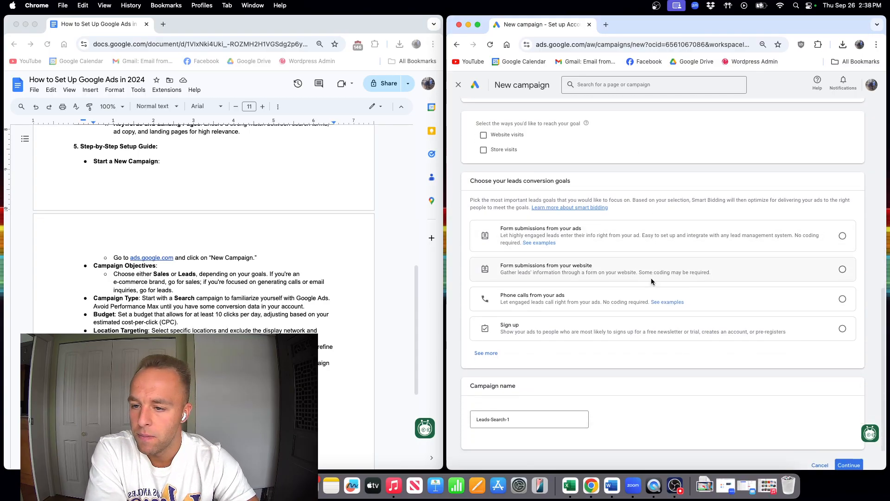
{"action": "scroll", "coordinate": [625, 265], "scroll_direction": "down", "scroll_amount": 1}
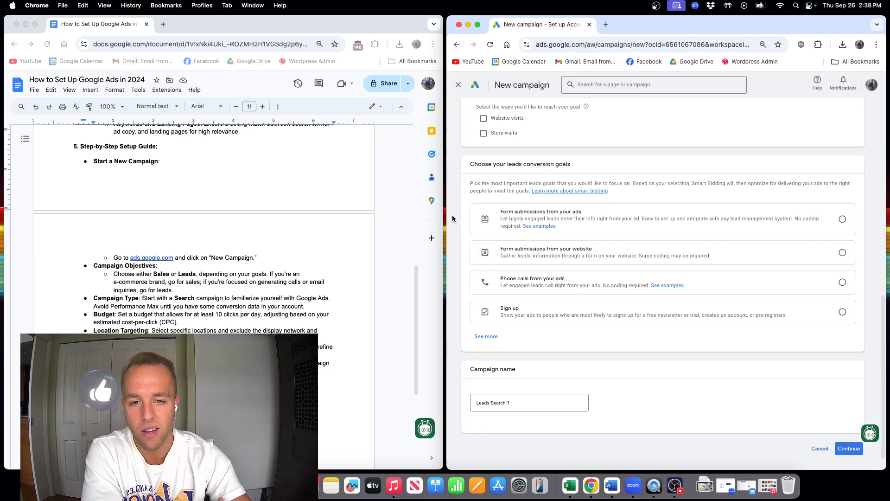
{"action": "left_click", "coordinate": [771, 283]}
{"action": "left_click", "coordinate": [771, 259]}
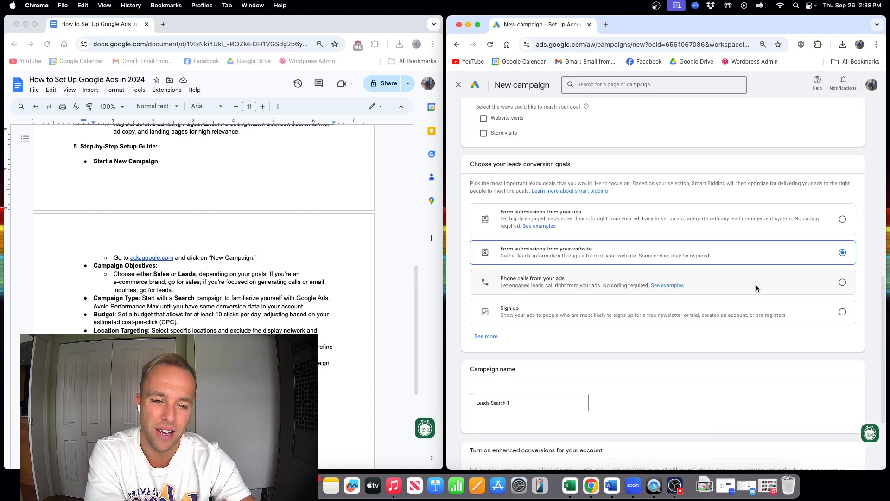
Name the campaign ACME HVAC Leads and agree to enhanced conversions to proceed to the bidding settings.
{"action": "scroll", "coordinate": [760, 280], "scroll_direction": "down", "scroll_amount": 1}
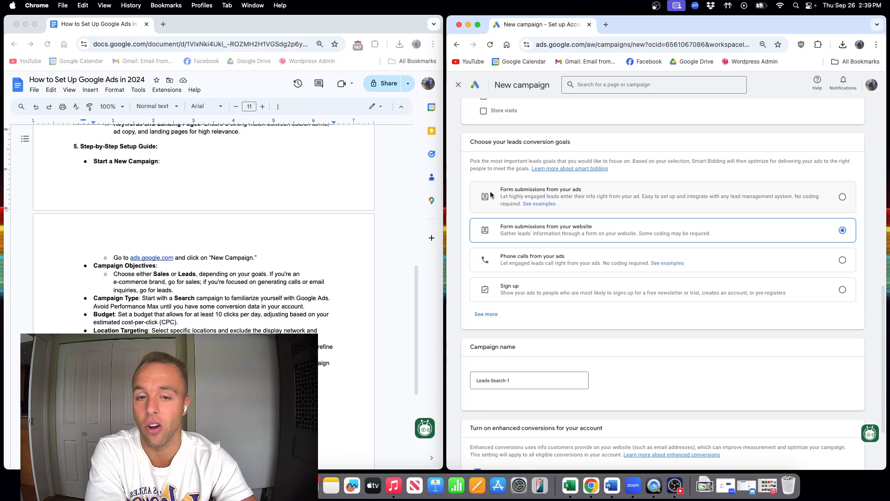
{"action": "scroll", "coordinate": [823, 204], "scroll_direction": "down", "scroll_amount": 2}
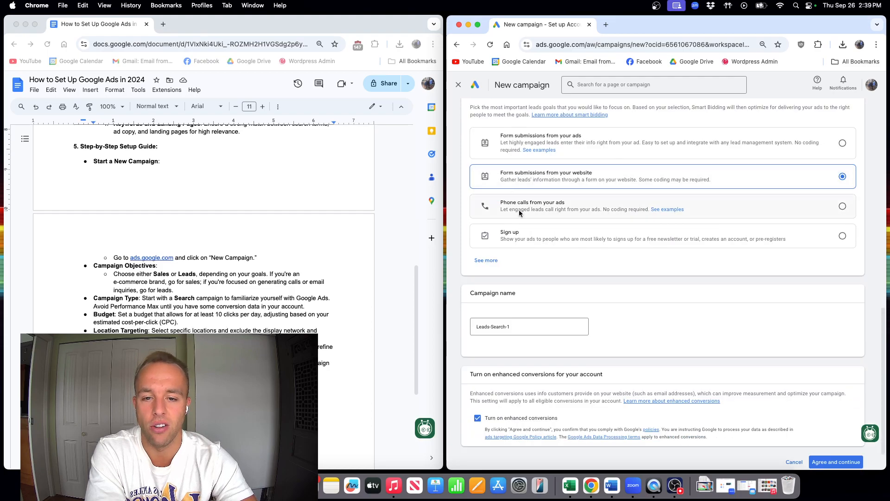
{"action": "scroll", "coordinate": [603, 266], "scroll_direction": "down", "scroll_amount": 1}
{"action": "left_click", "coordinate": [532, 291]}
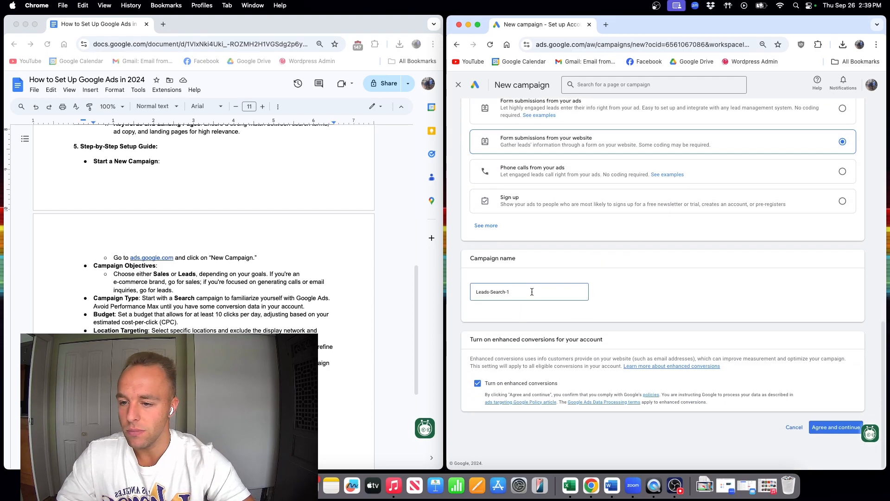
{"action": "left_click_drag", "start_coordinate": [534, 292], "coordinate": [471, 292]}
{"action": "type", "text": "ACME HVAC Leads"}
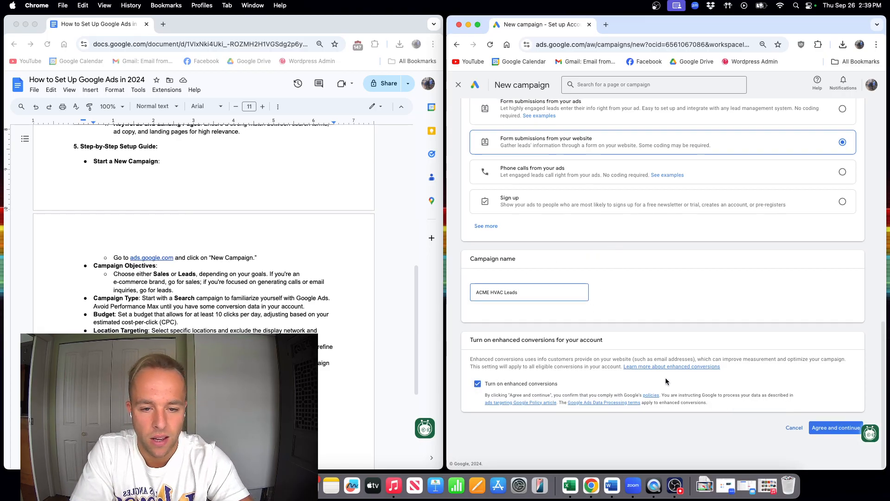
{"action": "left_click", "coordinate": [844, 431]}
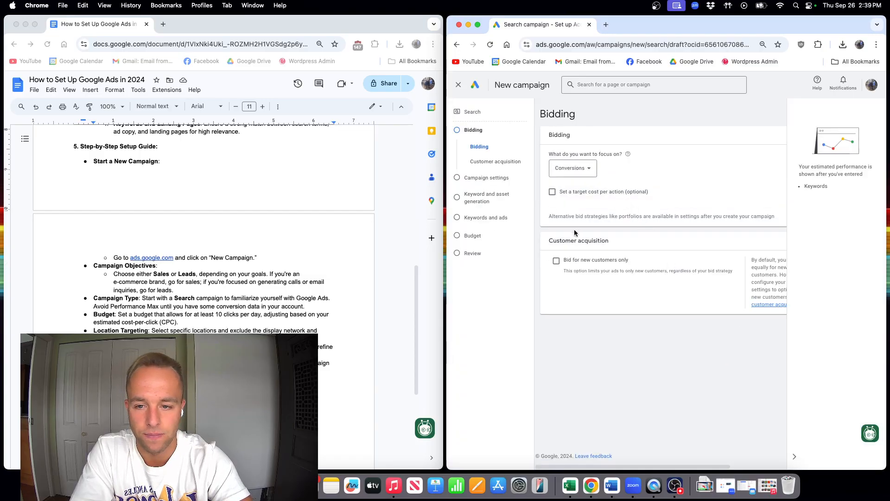
Choose Conversions as the bidding focus and widen the Google Ads window to show the full bidding settings.
{"action": "scroll", "coordinate": [221, 266], "scroll_direction": "down", "scroll_amount": 2}
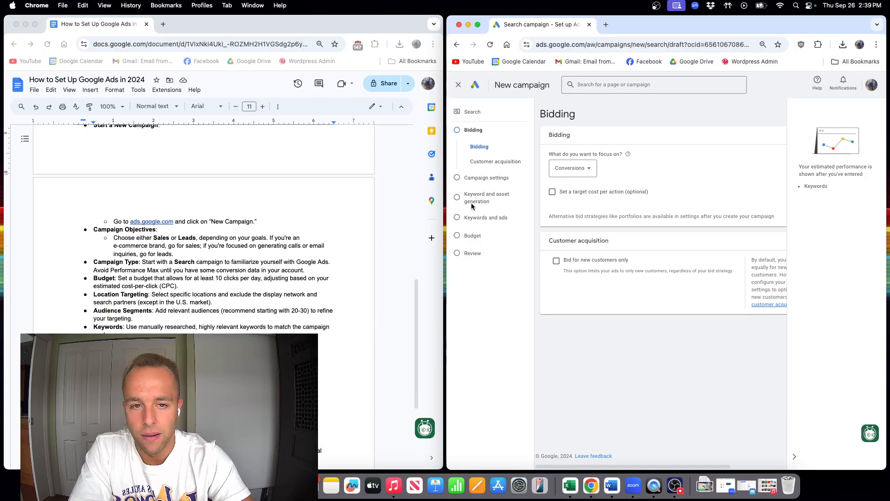
{"action": "left_click", "coordinate": [588, 173]}
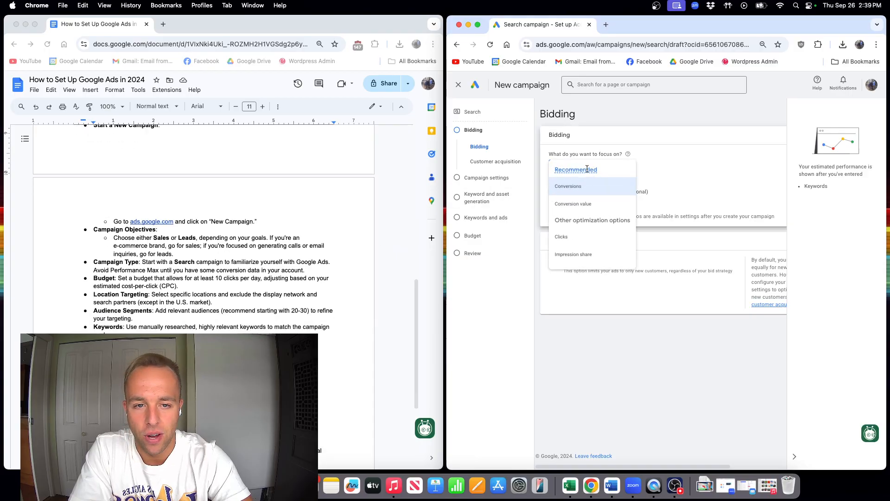
{"action": "left_click", "coordinate": [580, 192]}
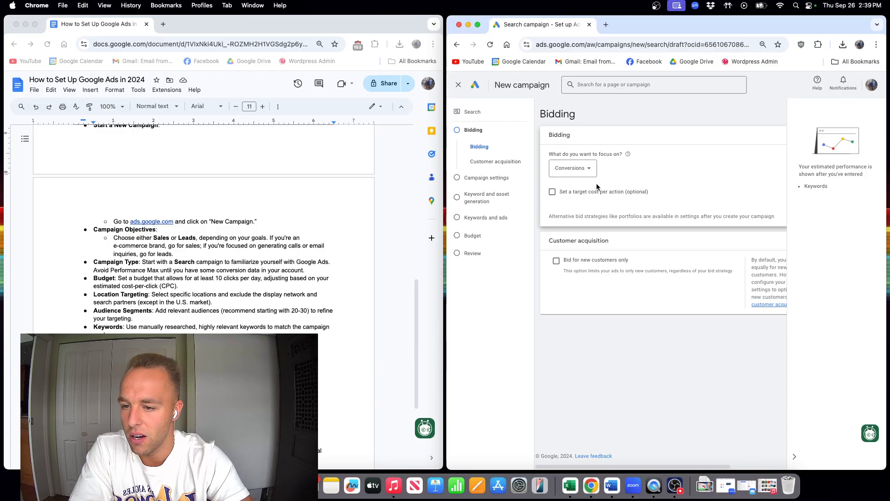
{"action": "left_click_drag", "start_coordinate": [446, 195], "coordinate": [413, 198]}
{"action": "left_click", "coordinate": [501, 192]}
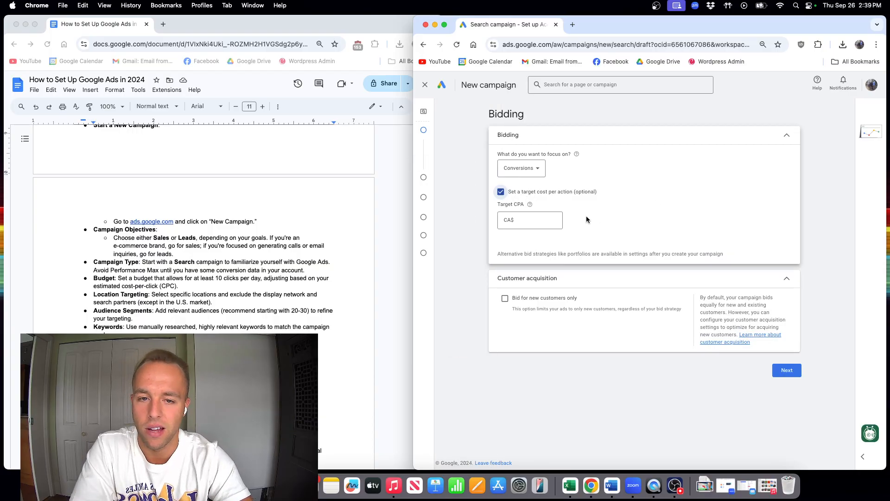
{"action": "left_click", "coordinate": [537, 220]}
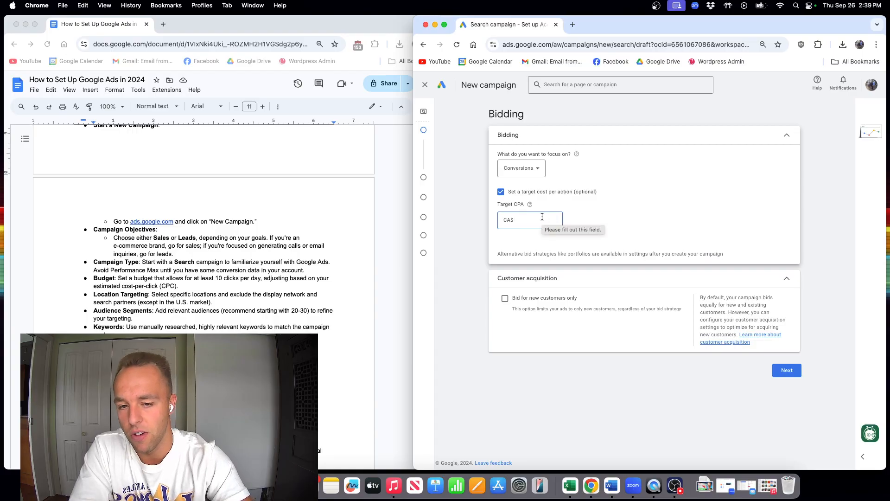
{"action": "left_click", "coordinate": [501, 192]}
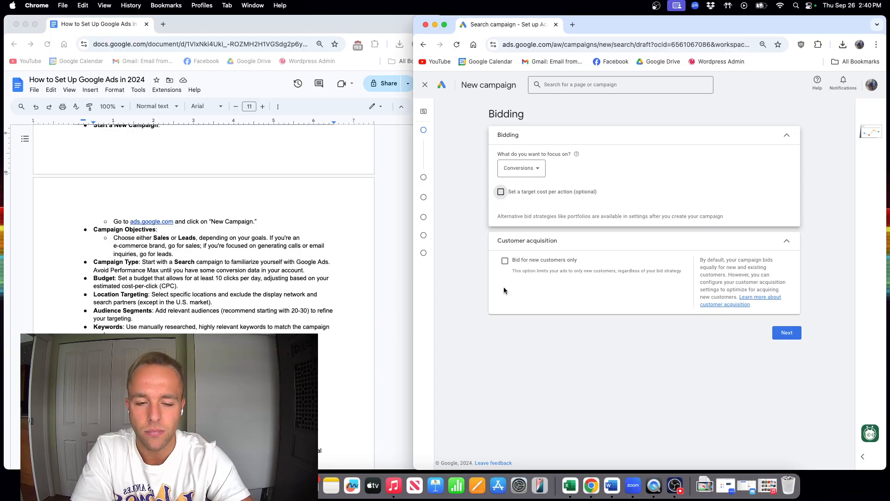
Proceed to the campaign settings and expand the location options in the Locations section.
{"action": "left_click", "coordinate": [786, 333]}
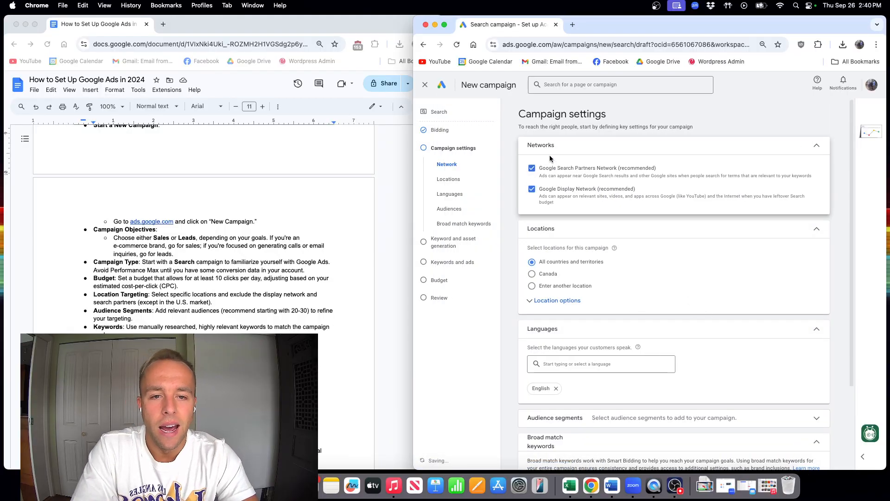
{"action": "scroll", "coordinate": [327, 232], "scroll_direction": "down", "scroll_amount": 2}
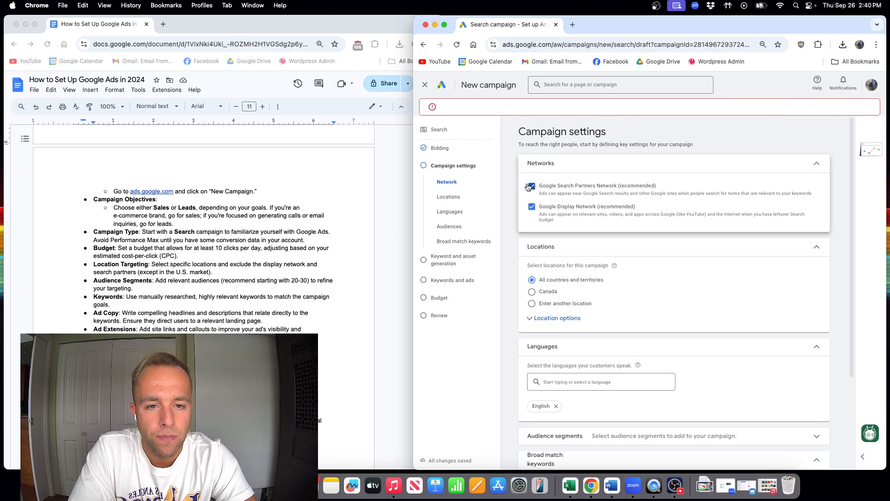
{"action": "scroll", "coordinate": [529, 207], "scroll_direction": "down", "scroll_amount": 1}
{"action": "scroll", "coordinate": [529, 207], "scroll_direction": "down", "scroll_amount": 1}
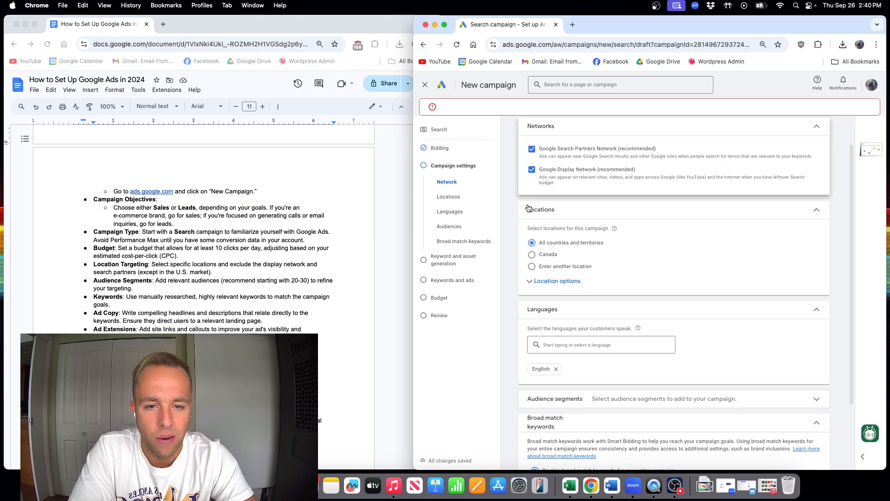
{"action": "scroll", "coordinate": [530, 196], "scroll_direction": "down", "scroll_amount": 3}
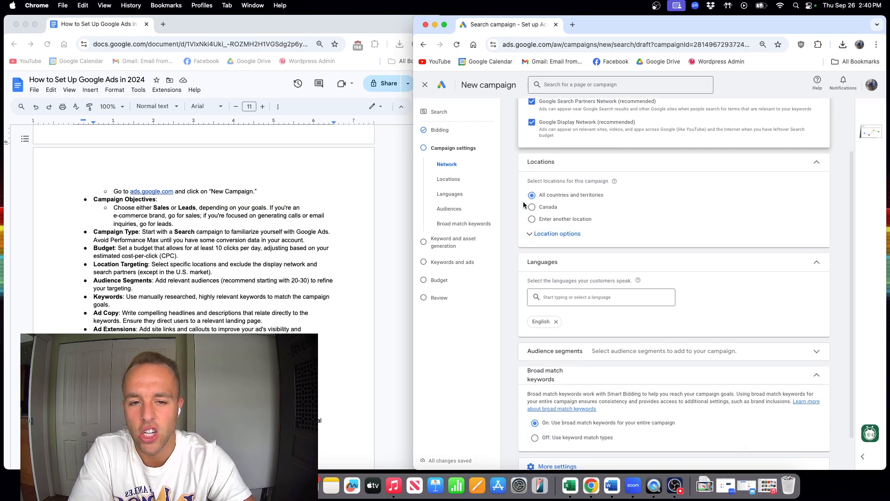
{"action": "left_click", "coordinate": [540, 234]}
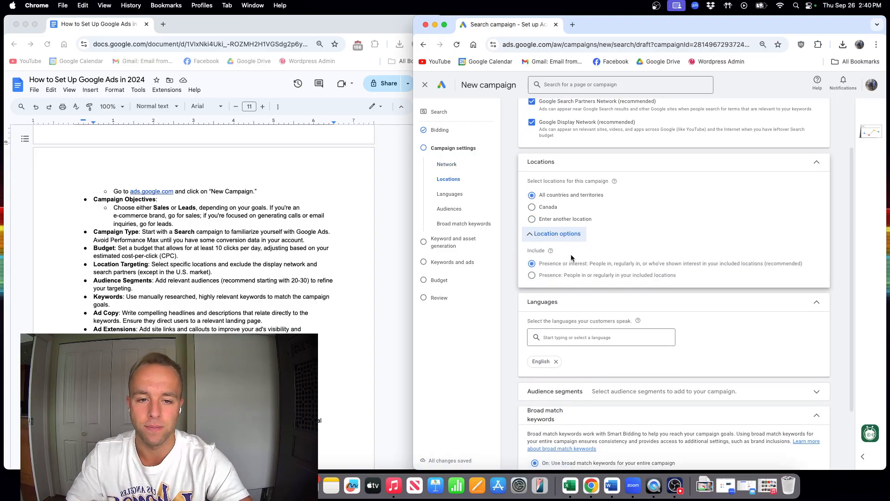
Switch the campaign's location targeting to a custom location and search for Vancouver.
{"action": "left_click", "coordinate": [532, 208]}
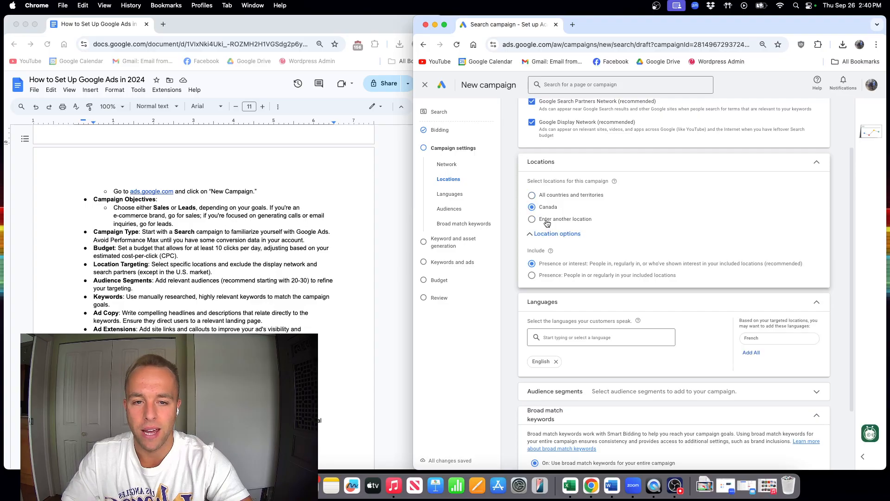
{"action": "left_click", "coordinate": [532, 220]}
{"action": "type", "text": "Vancouver"}
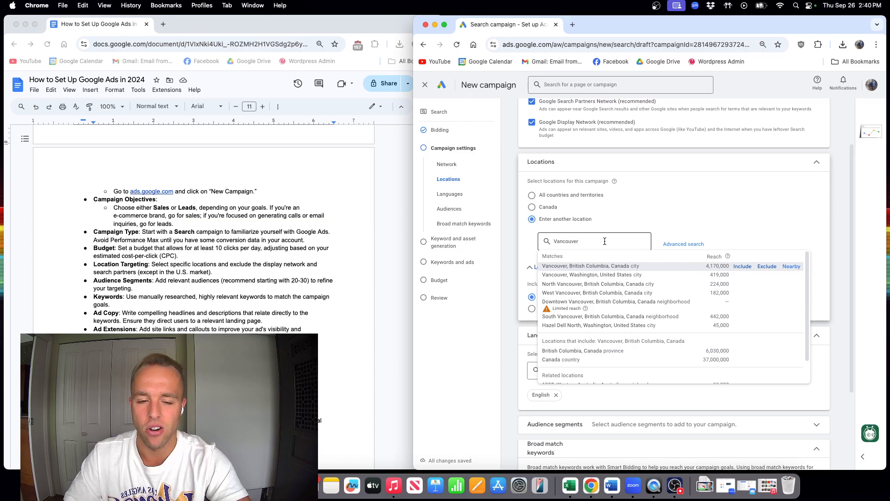
Try North Vancouver, British Columbia as the included location and remove it from the targeted locations.
{"action": "left_click_drag", "start_coordinate": [578, 246], "coordinate": [540, 239]}
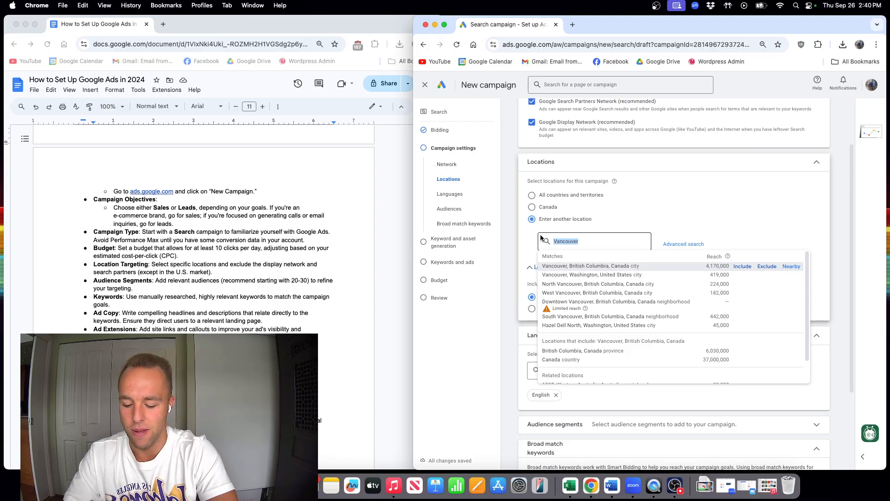
{"action": "type", "text": "North Vancouver"}
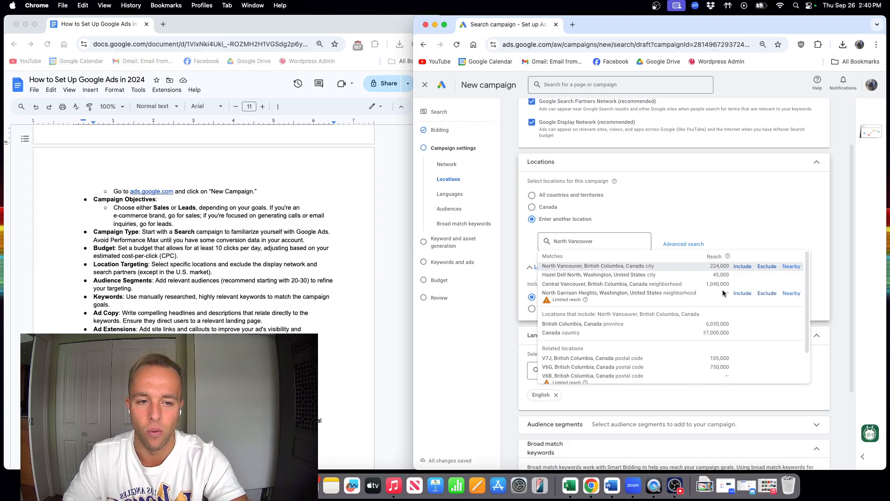
{"action": "left_click", "coordinate": [735, 266]}
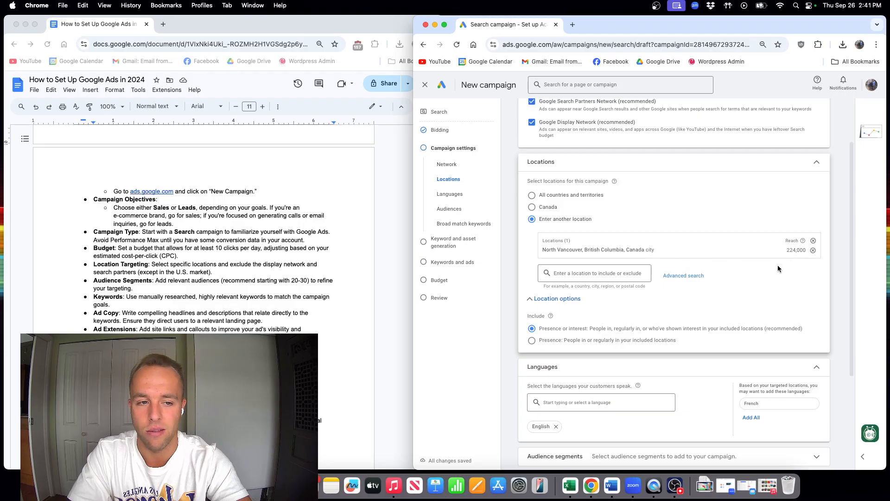
{"action": "left_click", "coordinate": [813, 249]}
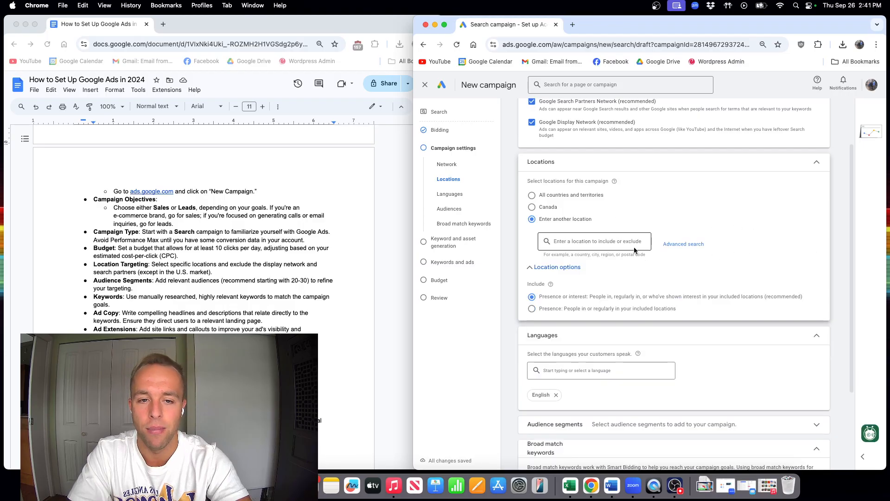
Include the city of Vancouver, British Columbia as the targeted location and proceed to keyword and asset generation.
{"action": "type", "text": "Vancouver"}
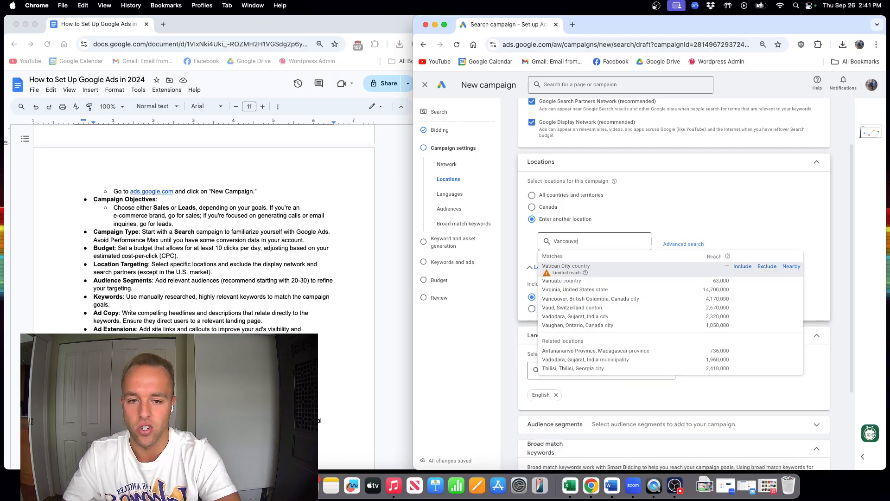
{"action": "left_click", "coordinate": [742, 266]}
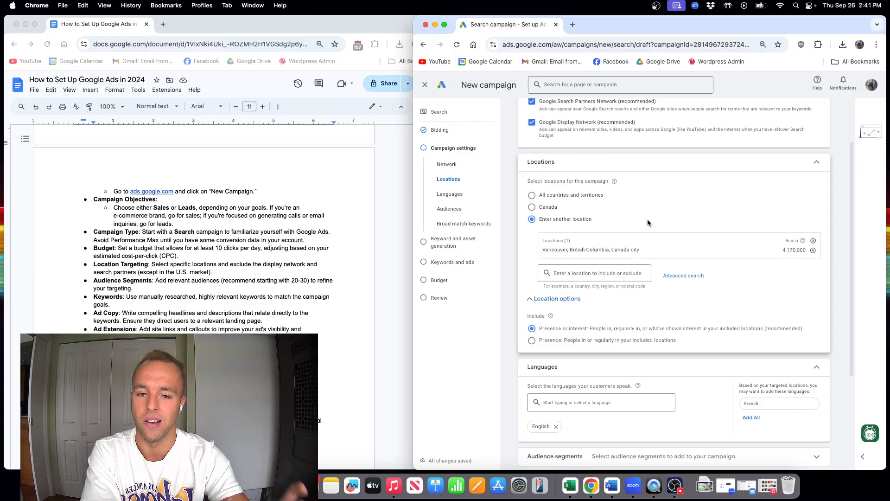
{"action": "scroll", "coordinate": [647, 218], "scroll_direction": "down", "scroll_amount": 1}
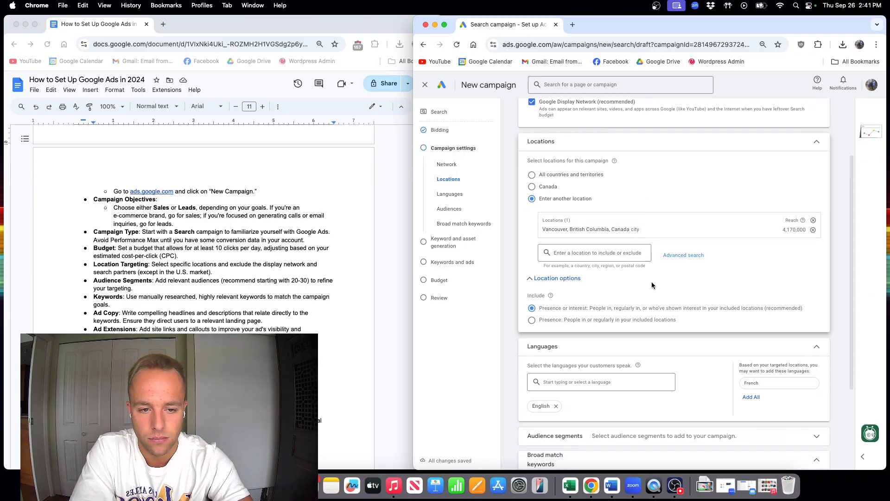
{"action": "scroll", "coordinate": [602, 329], "scroll_direction": "down", "scroll_amount": 1}
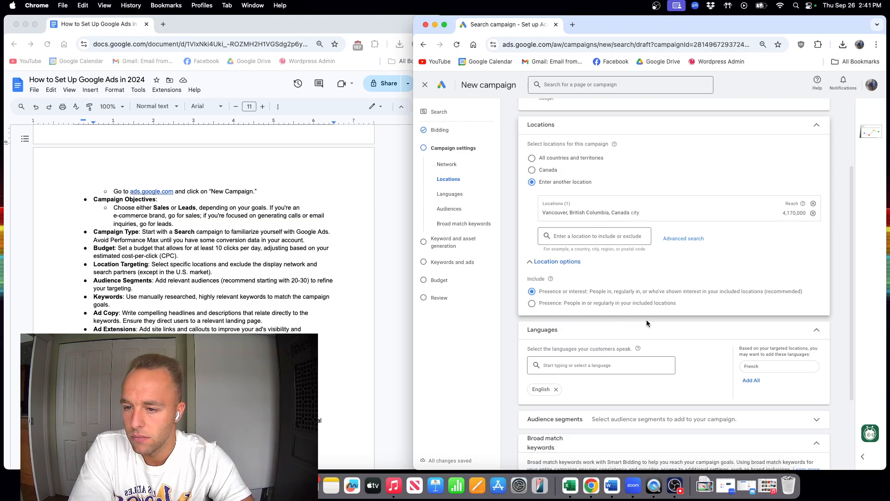
{"action": "scroll", "coordinate": [647, 319], "scroll_direction": "down", "scroll_amount": 2}
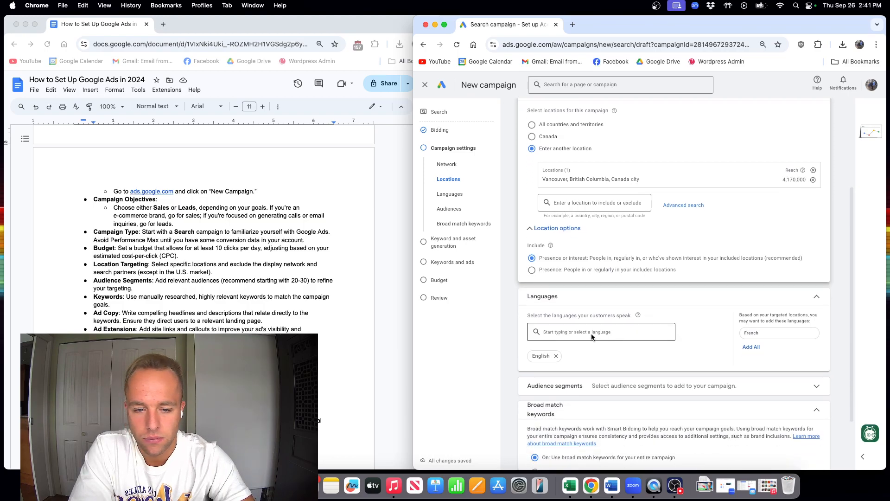
{"action": "scroll", "coordinate": [648, 321], "scroll_direction": "down", "scroll_amount": 1}
{"action": "scroll", "coordinate": [578, 355], "scroll_direction": "down", "scroll_amount": 2}
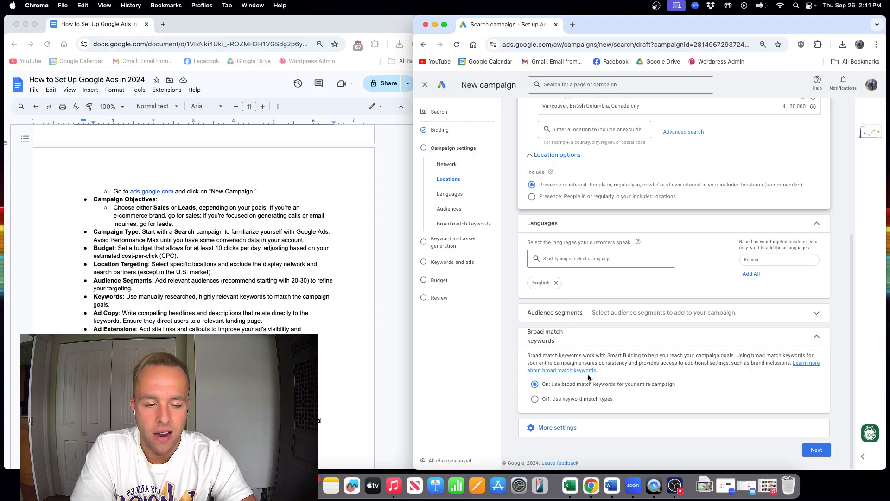
{"action": "left_click", "coordinate": [814, 447]}
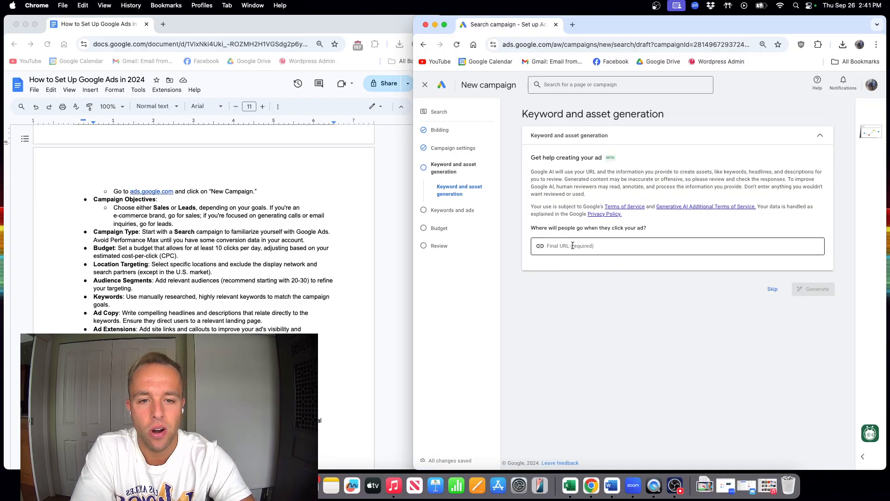
Enter acmehvac.com as the final URL for the ad and skip the AI keyword and asset generation.
{"action": "left_click", "coordinate": [612, 244]}
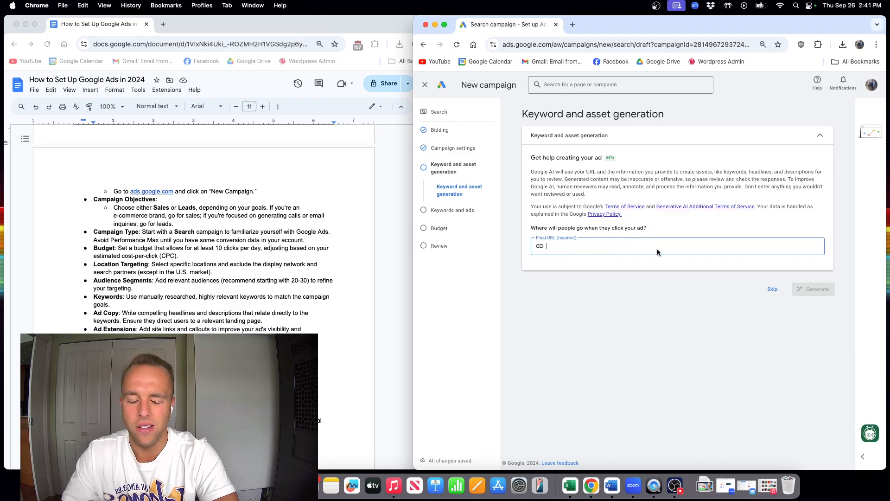
{"action": "type", "text": "acem"}
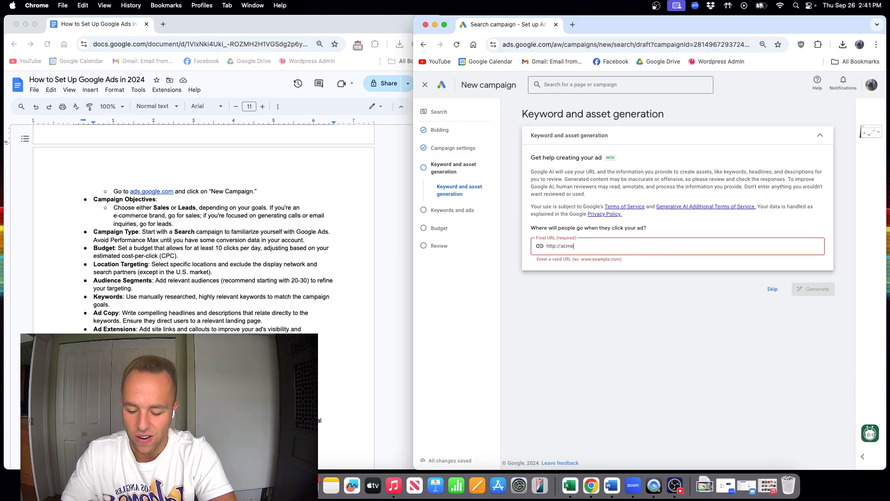
{"action": "type", "text": "hvac.com"}
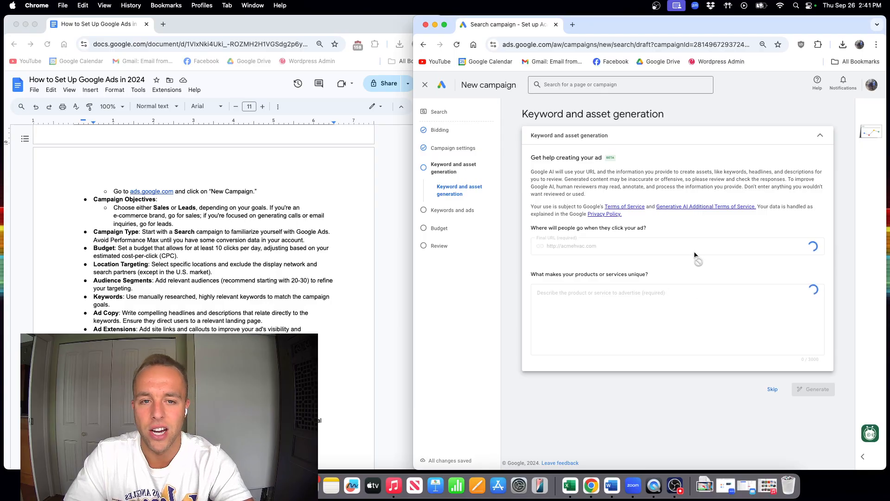
{"action": "left_click", "coordinate": [613, 313]}
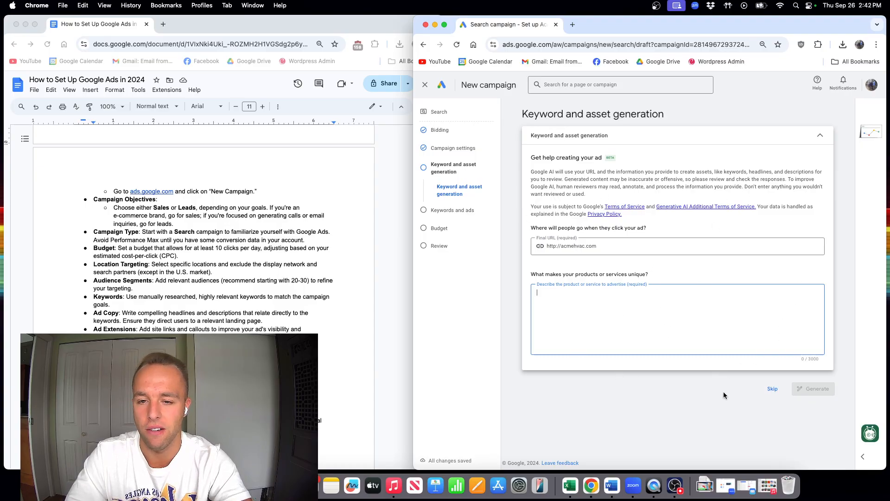
{"action": "left_click", "coordinate": [773, 390]}
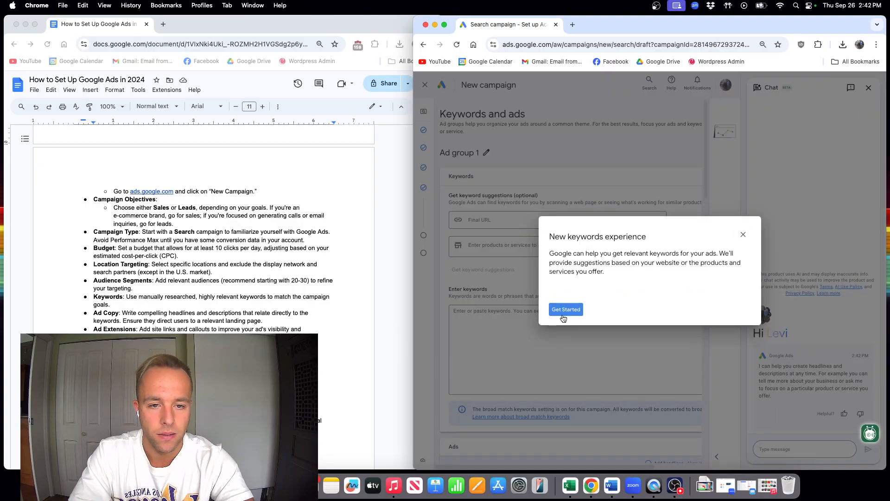
Exit the new keywords experience guide and close the chat assistant on the Keywords and ads page.
{"action": "left_click", "coordinate": [743, 235]}
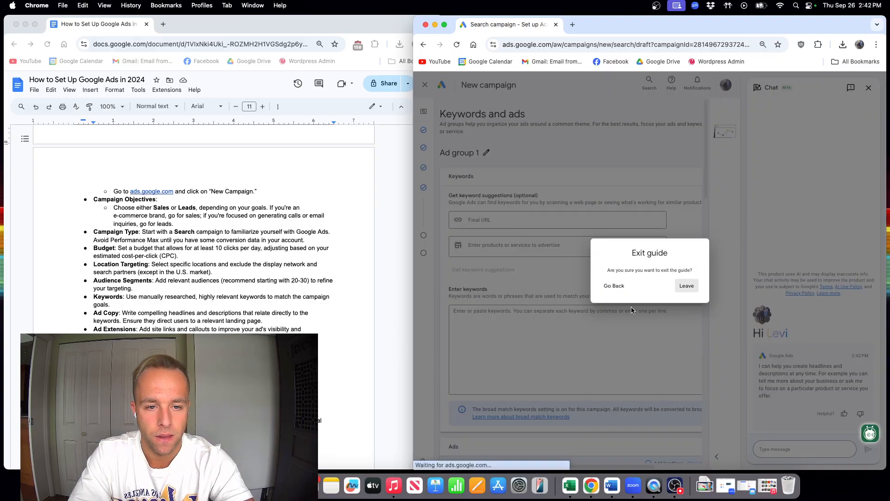
{"action": "left_click", "coordinate": [686, 286]}
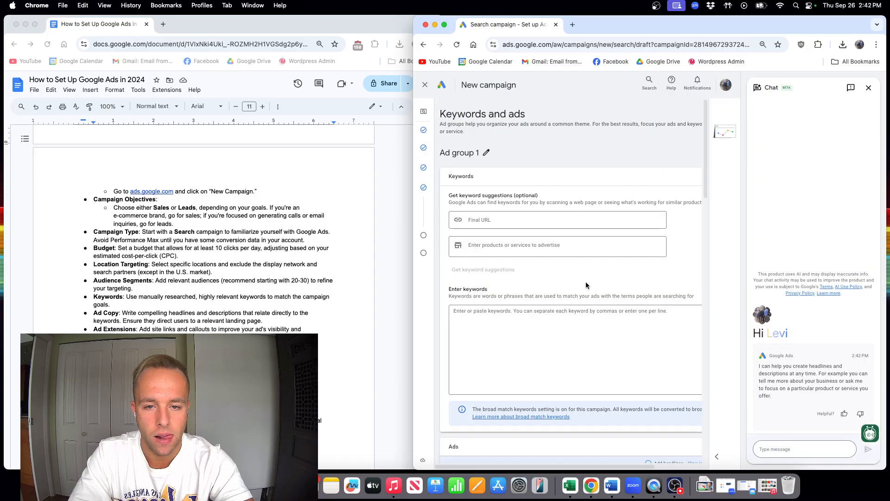
{"action": "left_click", "coordinate": [868, 88]}
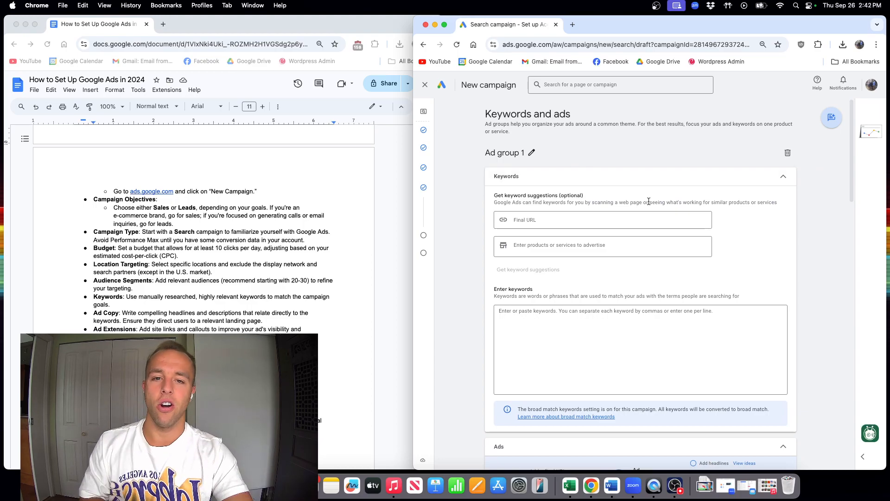
Rename the ad group as AC Install.
{"action": "left_click", "coordinate": [532, 152]}
{"action": "left_click_drag", "start_coordinate": [532, 153], "coordinate": [473, 151]}
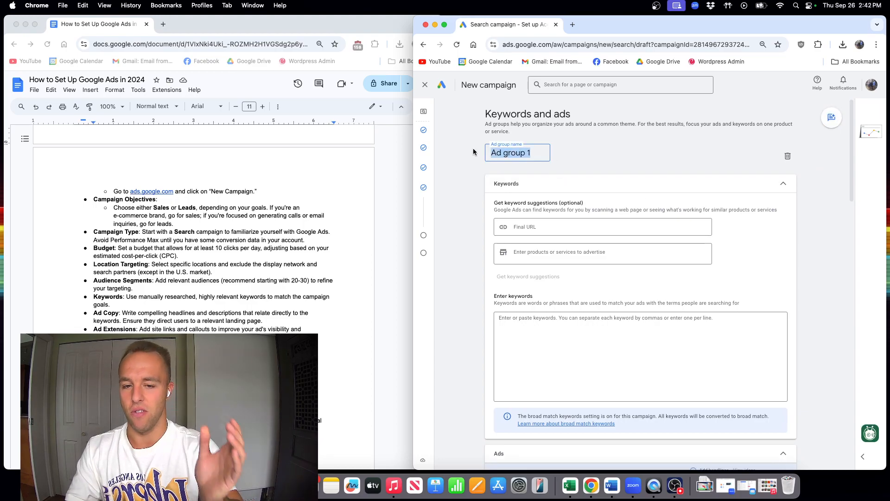
{"action": "type", "text": "AC"}
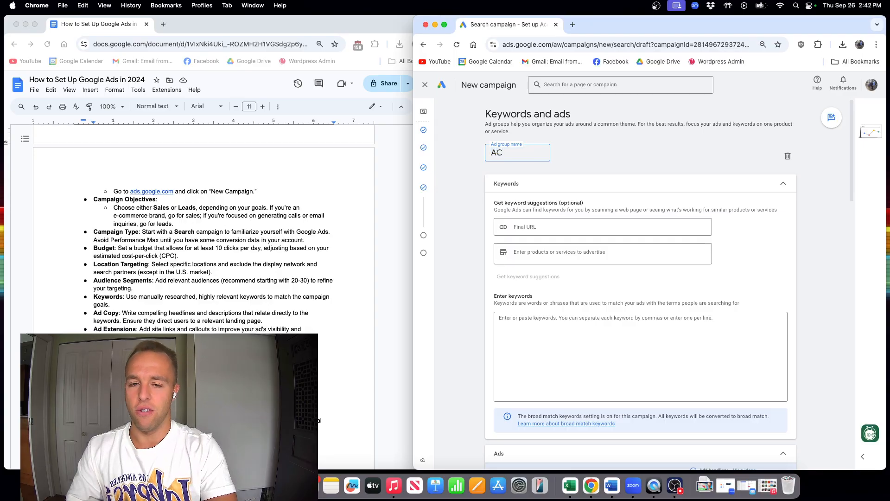
{"action": "type", "text": " Instal"}
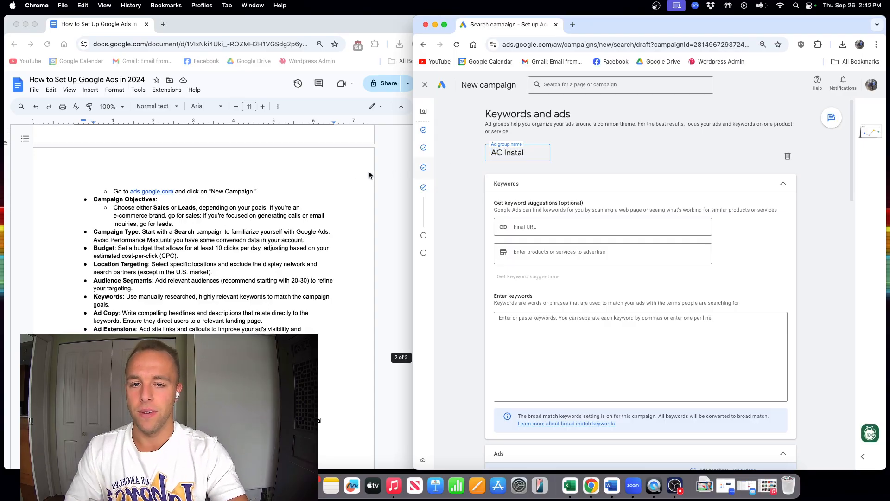
{"action": "type", "text": "l"}
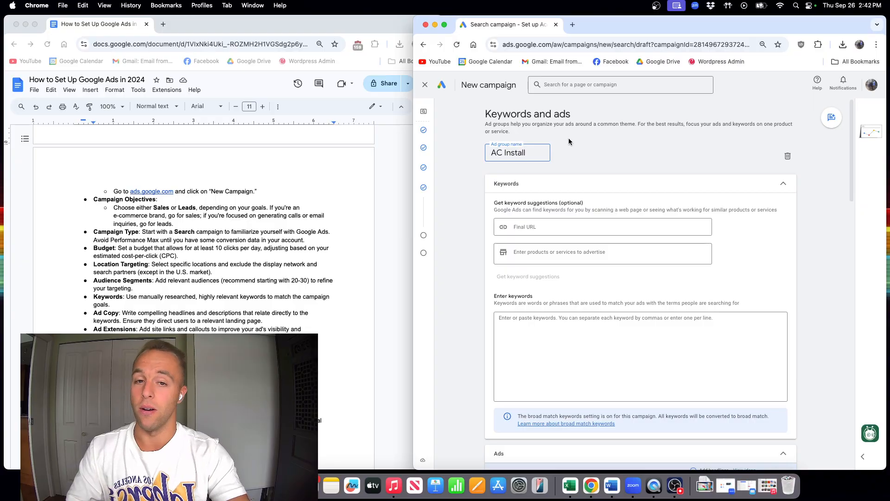
{"action": "left_click", "coordinate": [577, 151]}
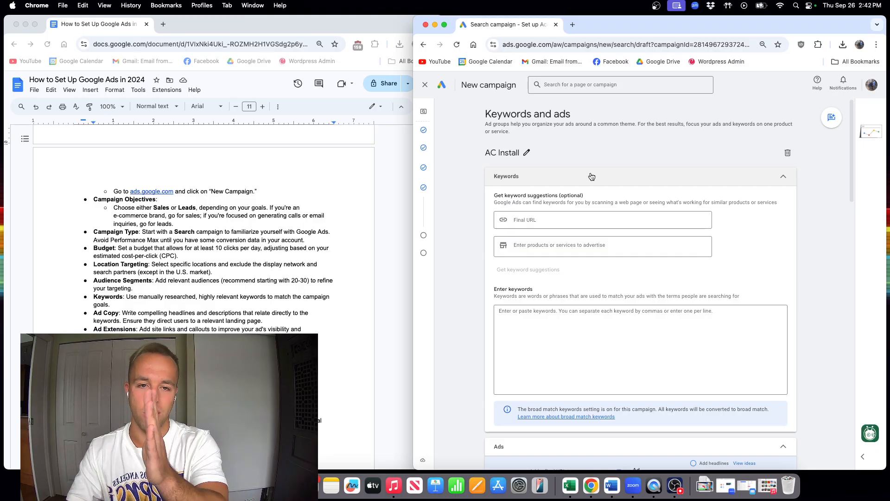
Enter acemhvac.com/ac-install as the final URL for the ad group's keyword suggestions.
{"action": "left_click", "coordinate": [579, 220]}
{"action": "type", "text": "acemh"}
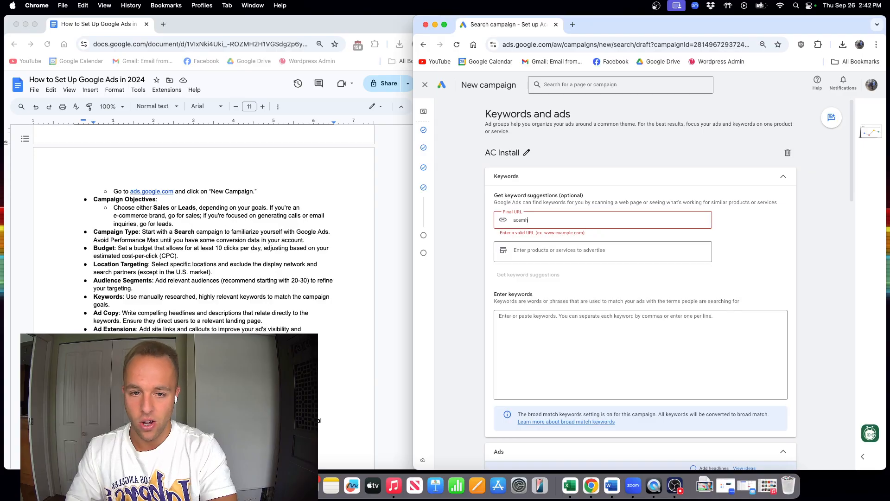
{"action": "type", "text": "vac.com/ac-"}
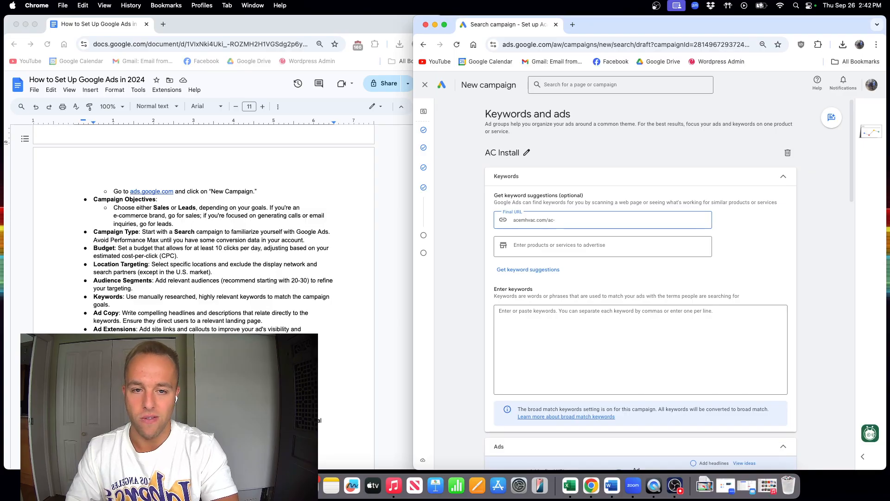
{"action": "type", "text": "install"}
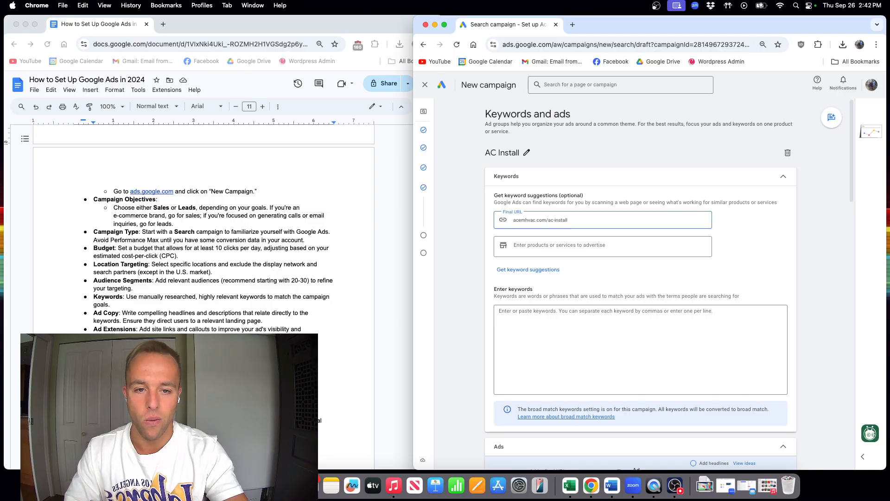
Add Ac Install and Ac Repair as the products or services to advertise.
{"action": "left_click", "coordinate": [591, 242]}
{"action": "scroll", "coordinate": [643, 251], "scroll_direction": "down", "scroll_amount": 1}
{"action": "scroll", "coordinate": [643, 251], "scroll_direction": "down", "scroll_amount": 2}
{"action": "scroll", "coordinate": [643, 251], "scroll_direction": "up", "scroll_amount": 3}
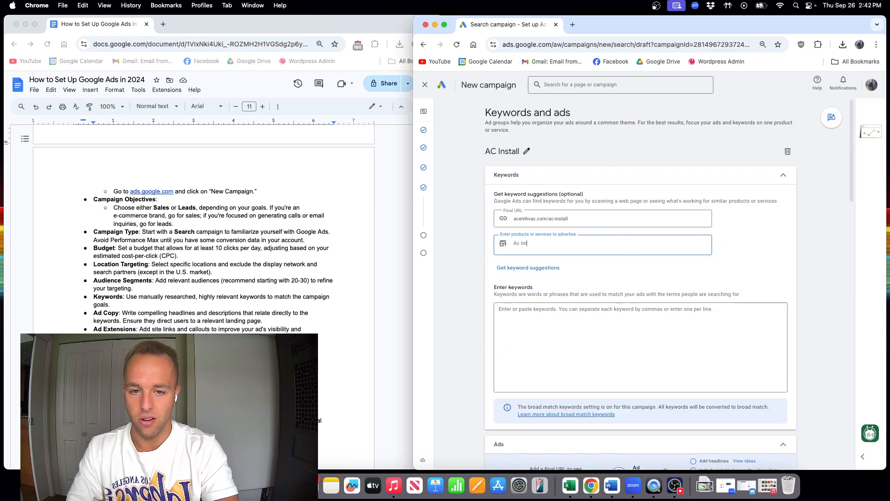
{"action": "key", "text": "BackSpace"}
{"action": "key", "text": "BackSpace"}
{"action": "key", "text": "BackSpace"}
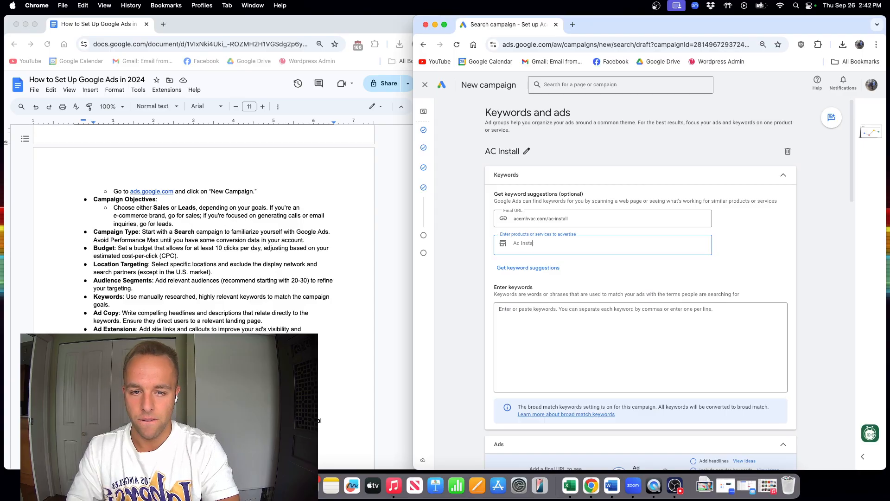
{"action": "type", "text": "stall"}
{"action": "key", "text": "Return"}
{"action": "type", "text": "Ac Repair"}
Enter the ad group's keywords AC Install, Ac Repair and AC contractor near me, one per line.
{"action": "left_click", "coordinate": [579, 355]}
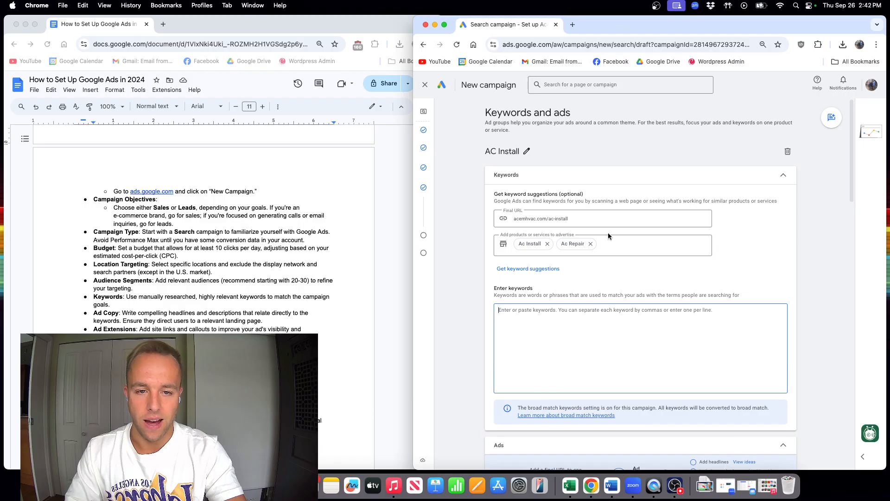
{"action": "type", "text": "AC Install"}
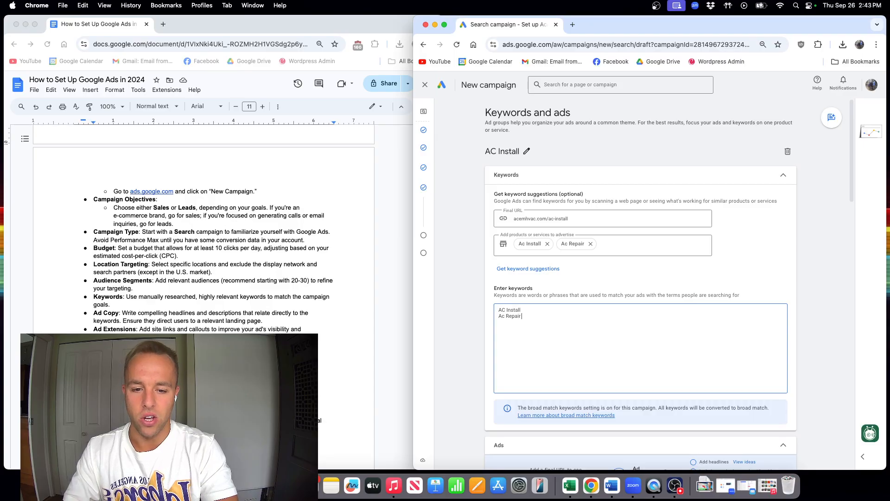
{"action": "key", "text": "Return"}
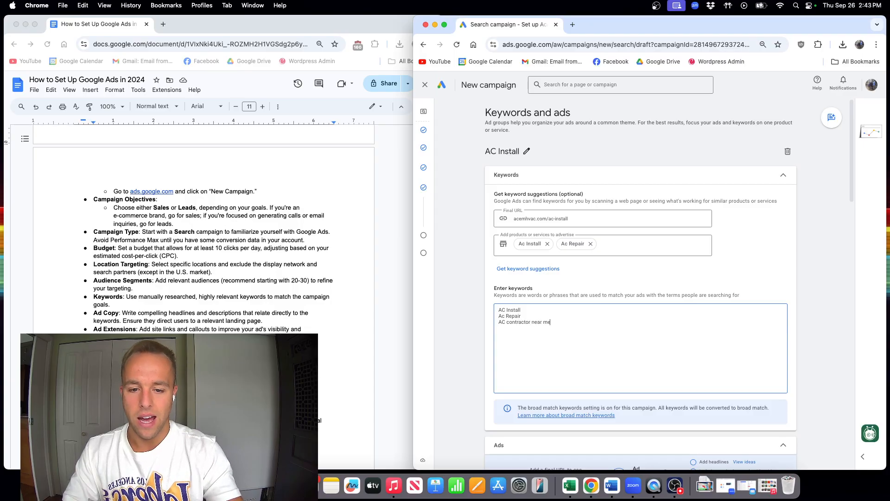
{"action": "scroll", "coordinate": [645, 181], "scroll_direction": "down", "scroll_amount": 3}
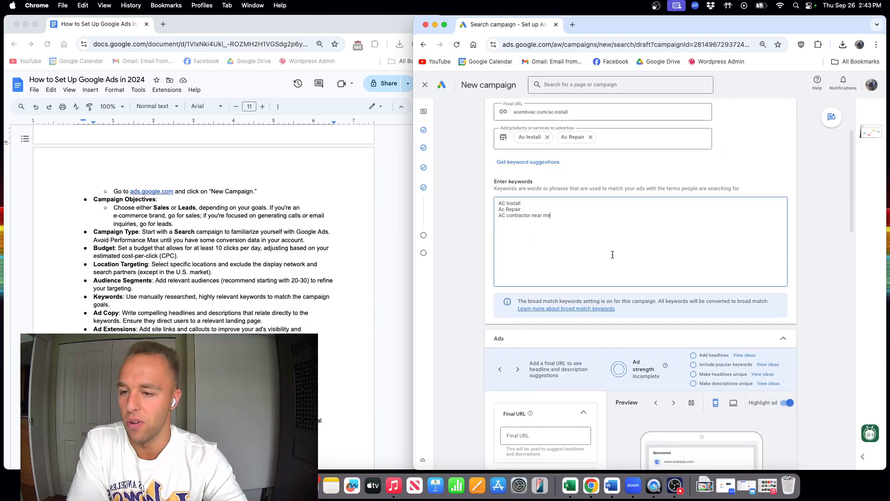
Widen the campaign window and add all the suggested keywords to the AC Install ad group's keyword list.
{"action": "scroll", "coordinate": [586, 263], "scroll_direction": "down", "scroll_amount": 1}
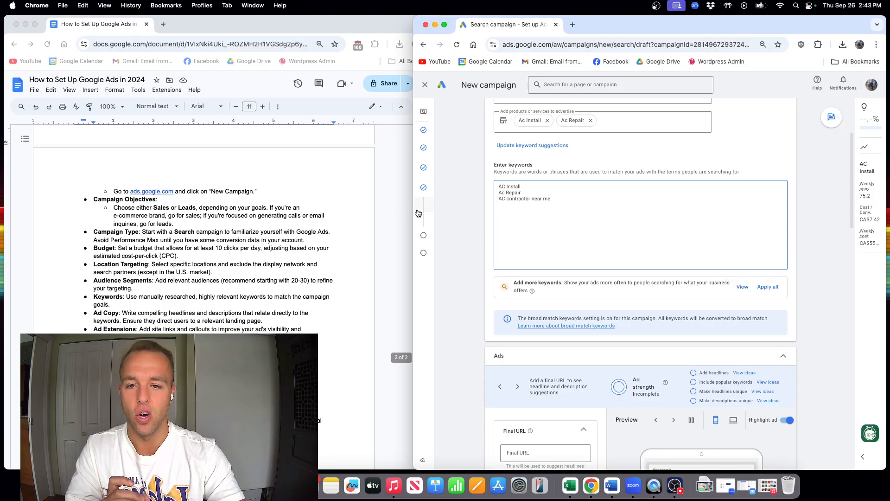
{"action": "left_click_drag", "start_coordinate": [413, 212], "coordinate": [381, 217]}
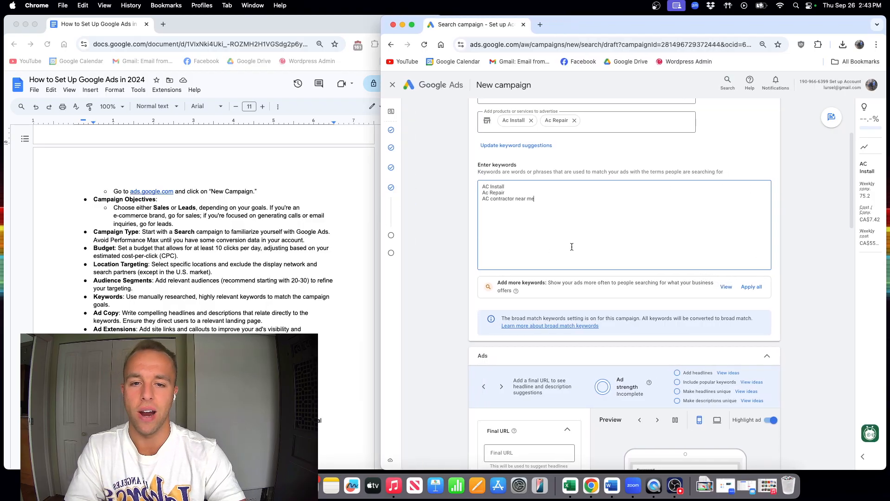
{"action": "scroll", "coordinate": [587, 261], "scroll_direction": "down", "scroll_amount": 1}
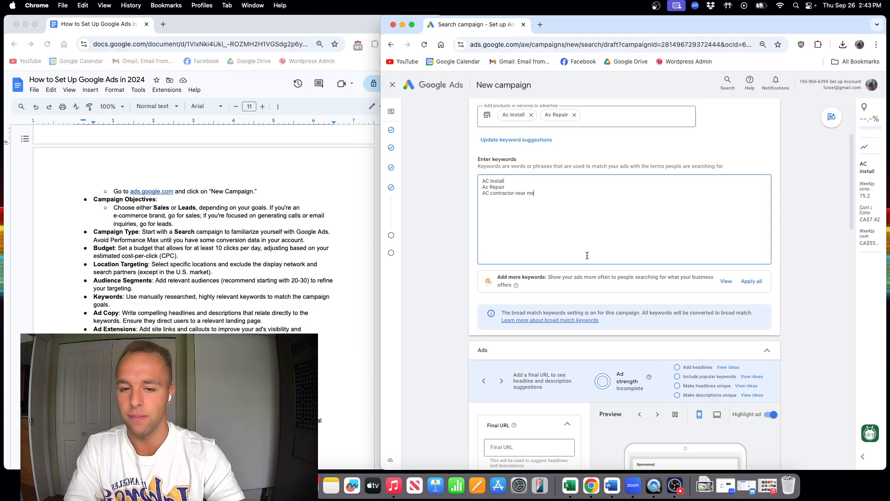
{"action": "left_click", "coordinate": [743, 270]}
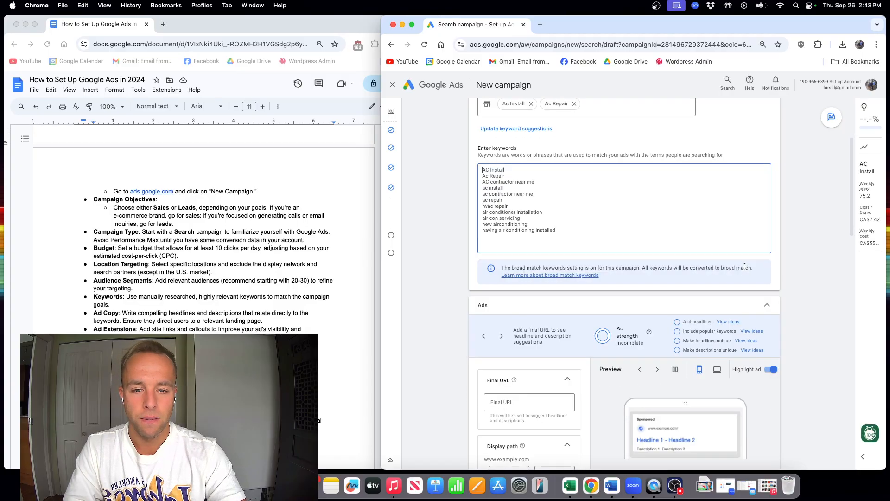
Remove the keywords hvac repair and having air conditioning installed from the ad group's keyword list.
{"action": "left_click_drag", "start_coordinate": [578, 230], "coordinate": [585, 249]}
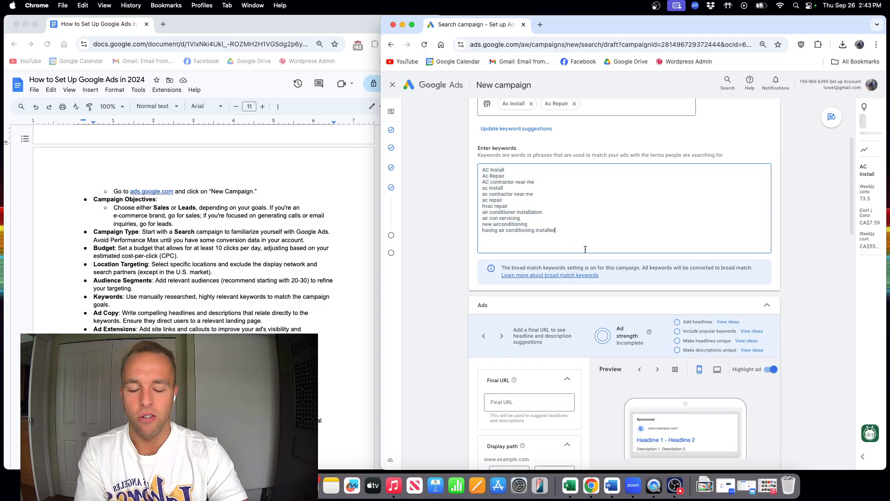
{"action": "left_click", "coordinate": [541, 207]}
{"action": "left_click_drag", "start_coordinate": [514, 205], "coordinate": [472, 206]}
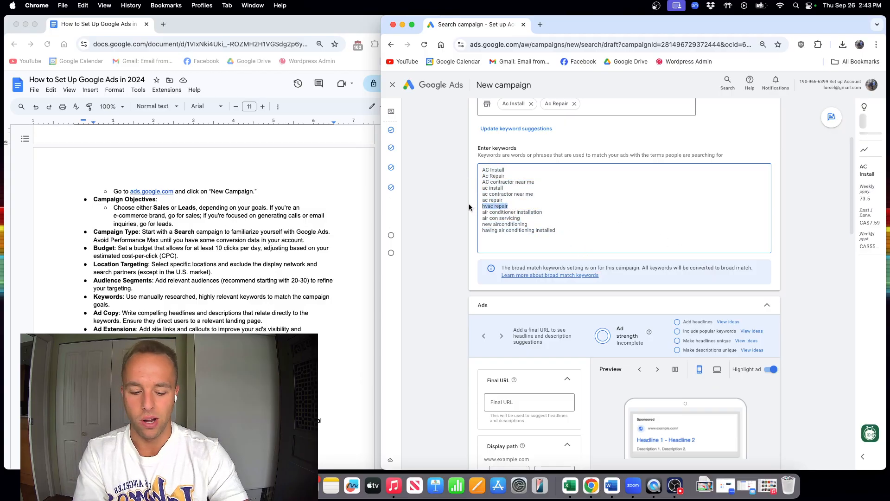
{"action": "key", "text": "BackSpace"}
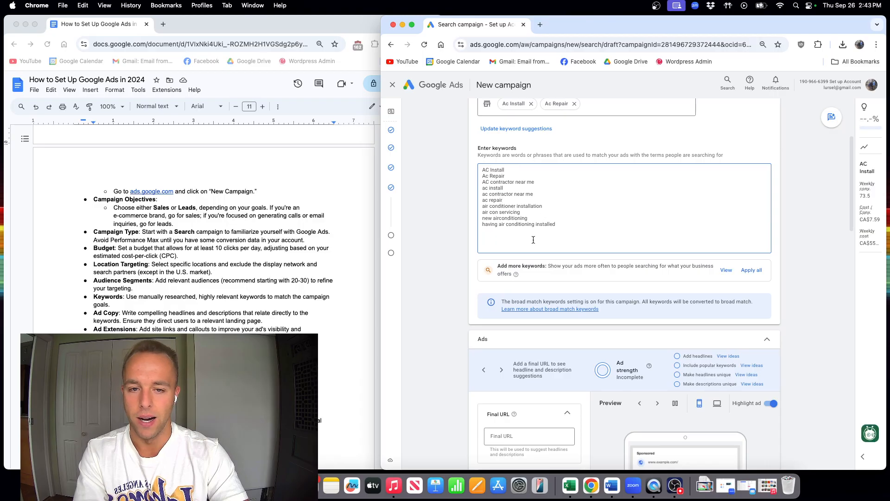
{"action": "scroll", "coordinate": [533, 240], "scroll_direction": "down", "scroll_amount": 1}
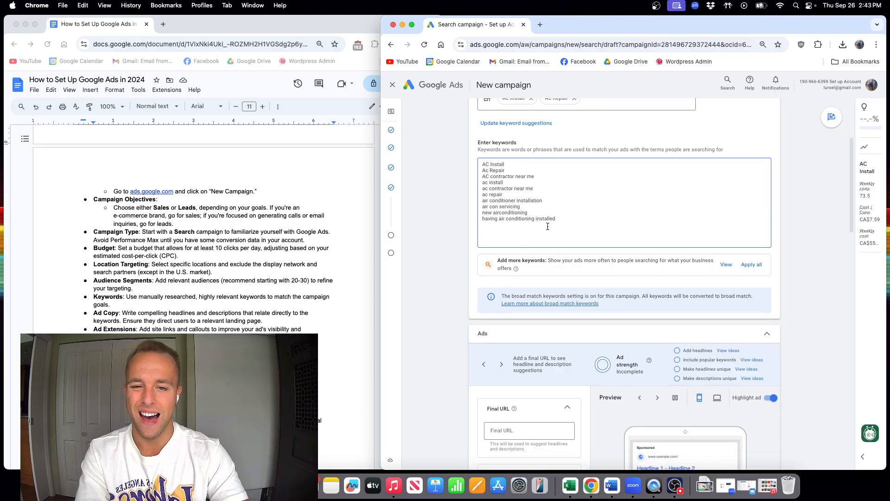
{"action": "left_click_drag", "start_coordinate": [563, 222], "coordinate": [472, 224]}
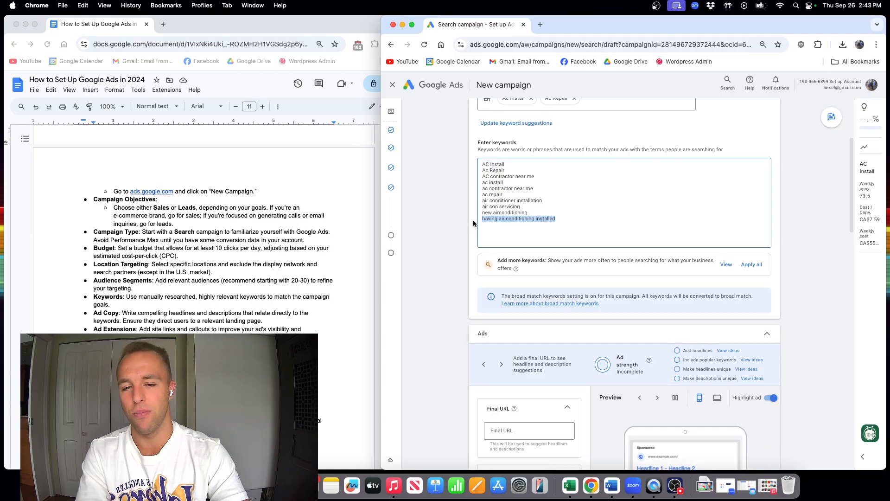
{"action": "key", "text": "BackSpace"}
Enter acemhvac.com/ac-install as the final URL of the ad group's ad.
{"action": "scroll", "coordinate": [635, 285], "scroll_direction": "down", "scroll_amount": 2}
{"action": "scroll", "coordinate": [635, 284], "scroll_direction": "down", "scroll_amount": 2}
{"action": "scroll", "coordinate": [533, 241], "scroll_direction": "up", "scroll_amount": 7}
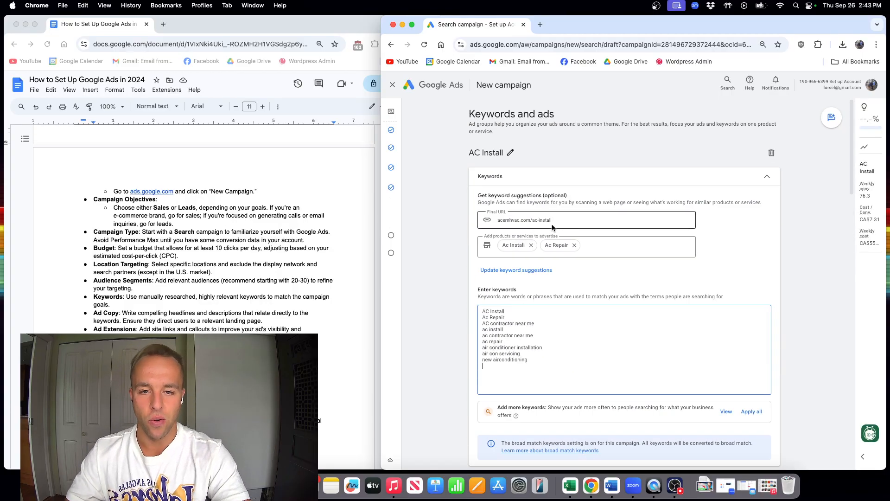
{"action": "scroll", "coordinate": [541, 385], "scroll_direction": "down", "scroll_amount": 6}
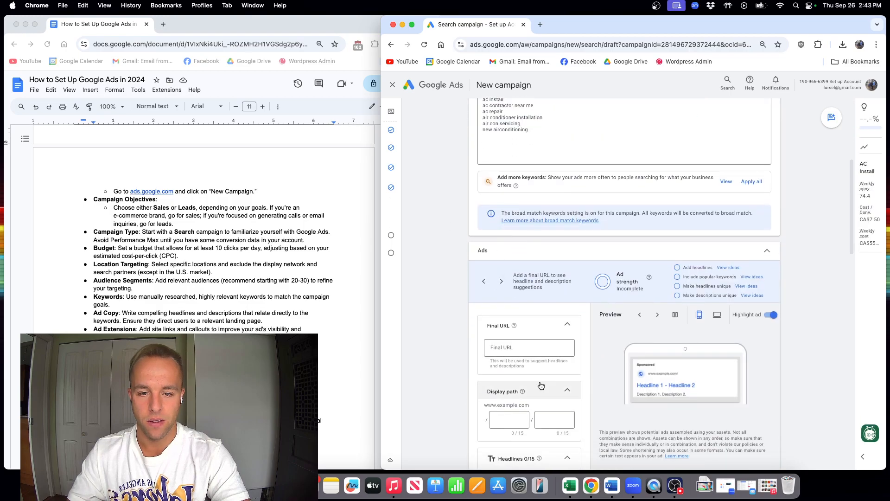
{"action": "left_click", "coordinate": [526, 347]}
{"action": "type", "text": "acemhvac.com/ac-install"}
{"action": "scroll", "coordinate": [510, 338], "scroll_direction": "down", "scroll_amount": 2}
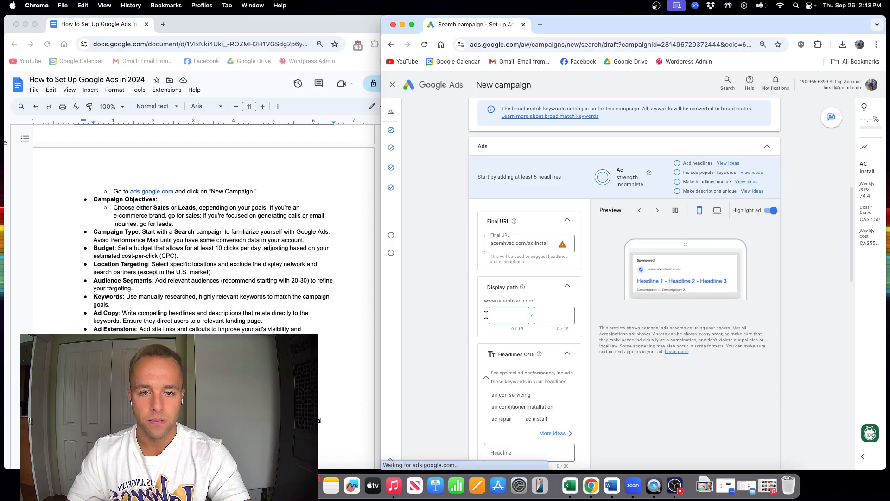
{"action": "left_click", "coordinate": [501, 316]}
{"action": "scroll", "coordinate": [505, 324], "scroll_direction": "down", "scroll_amount": 1}
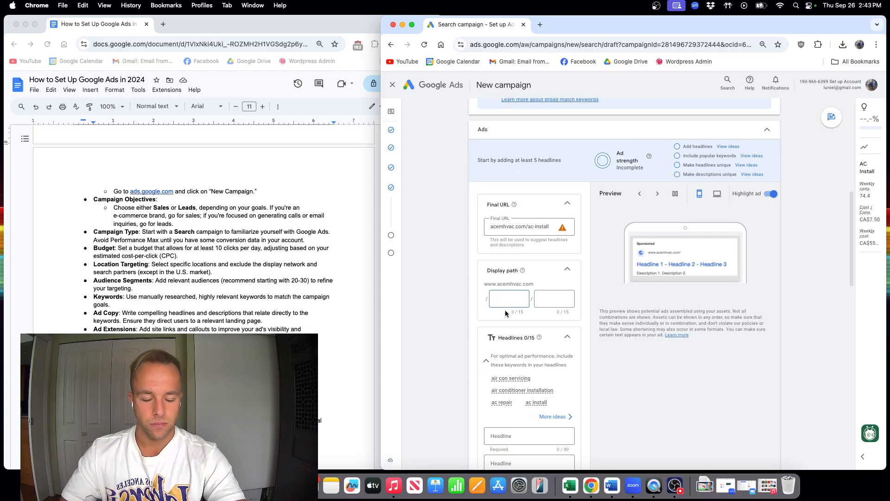
{"action": "scroll", "coordinate": [504, 310], "scroll_direction": "down", "scroll_amount": 1}
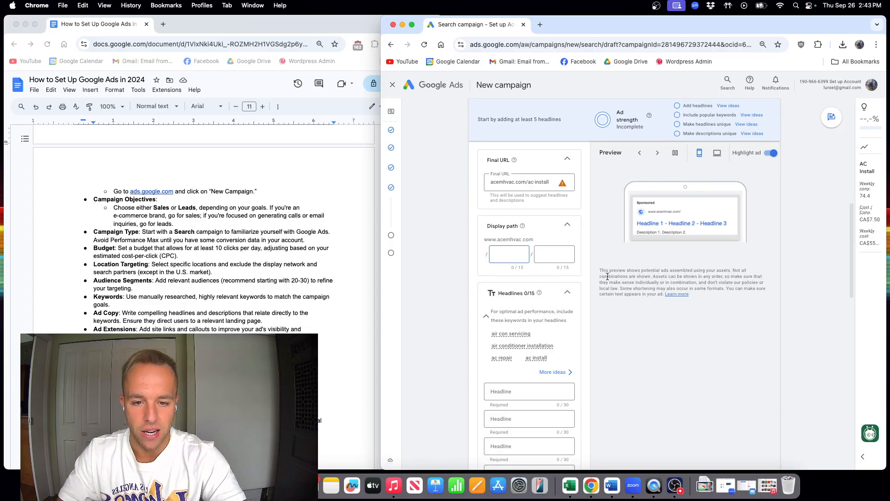
Enter AC Install Vancouver and AC Intall Near Me as the ad's first two headlines.
{"action": "scroll", "coordinate": [528, 287], "scroll_direction": "down", "scroll_amount": 2}
{"action": "left_click", "coordinate": [523, 304]}
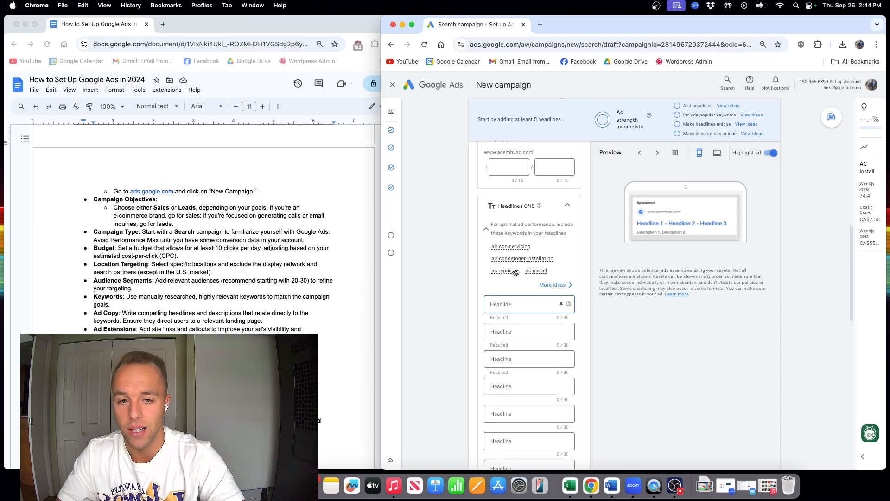
{"action": "mouse_move", "coordinate": [511, 277]}
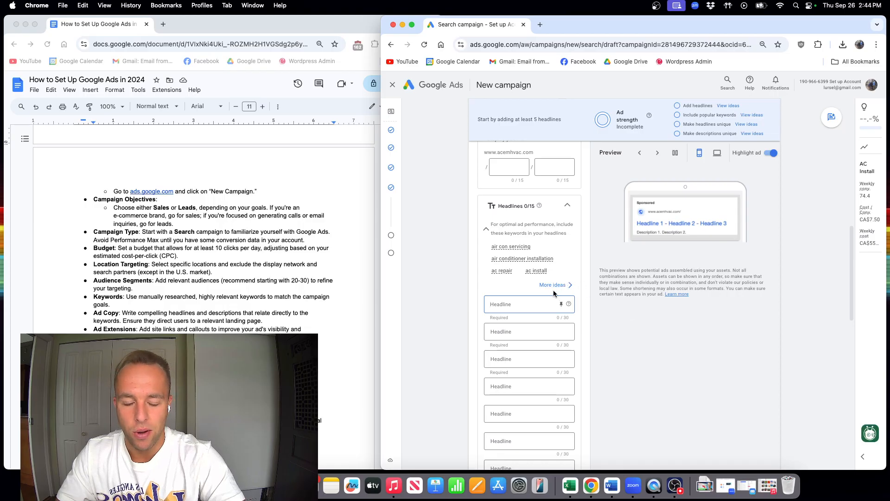
{"action": "type", "text": "AC In"}
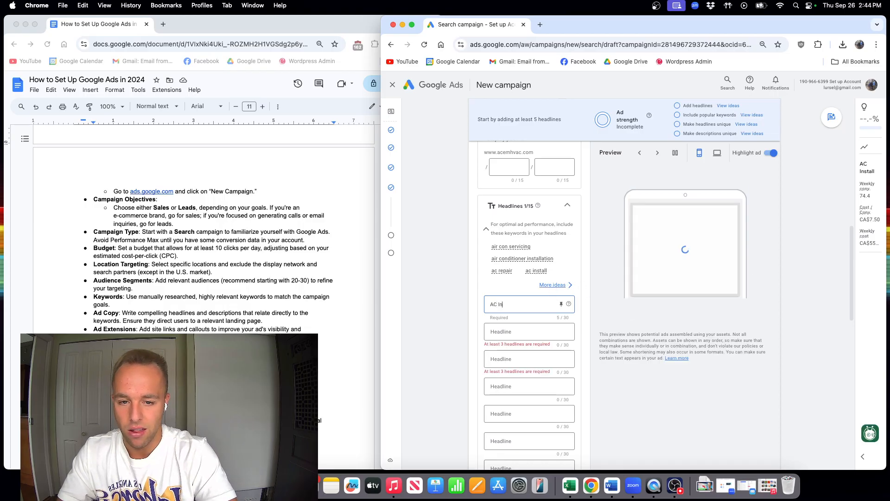
{"action": "type", "text": "stall Vancouver"}
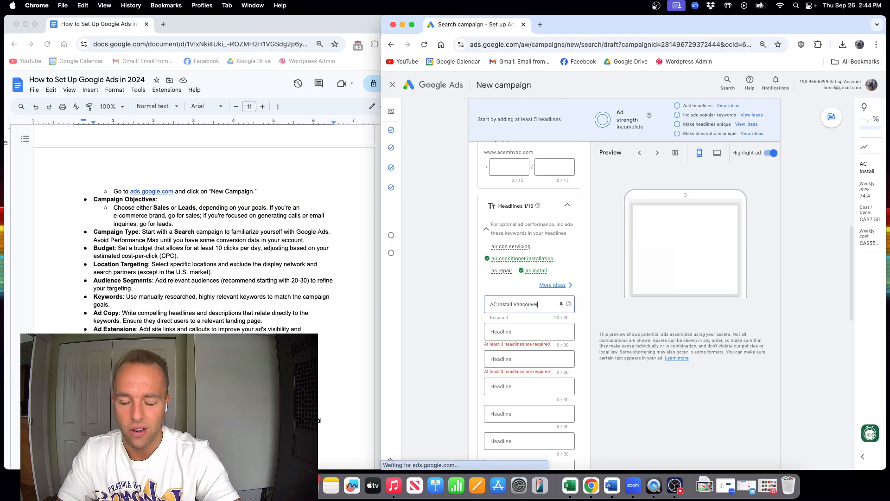
{"action": "left_click", "coordinate": [505, 335]}
{"action": "type", "text": "AC"}
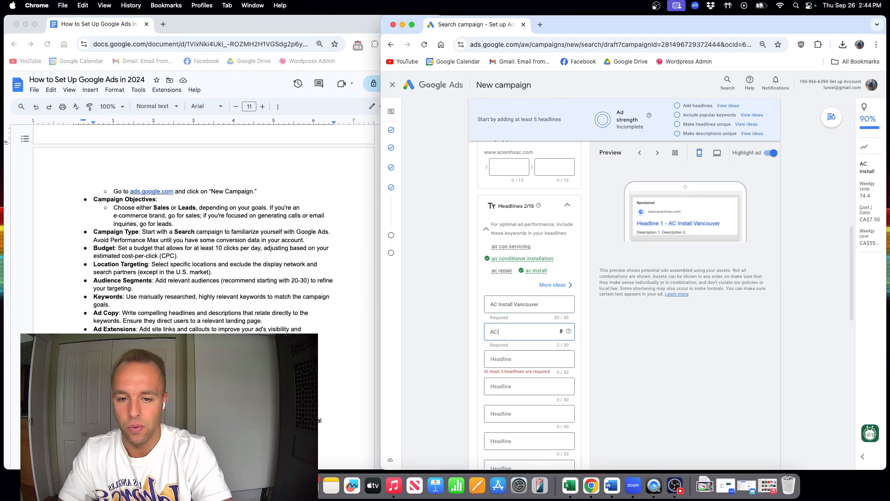
{"action": "type", "text": " INtall Near Me"}
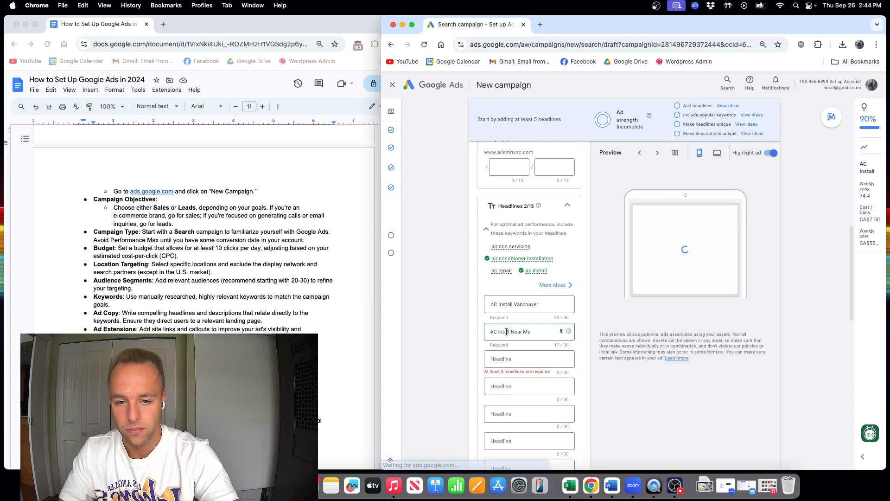
{"action": "key", "text": "Tab"}
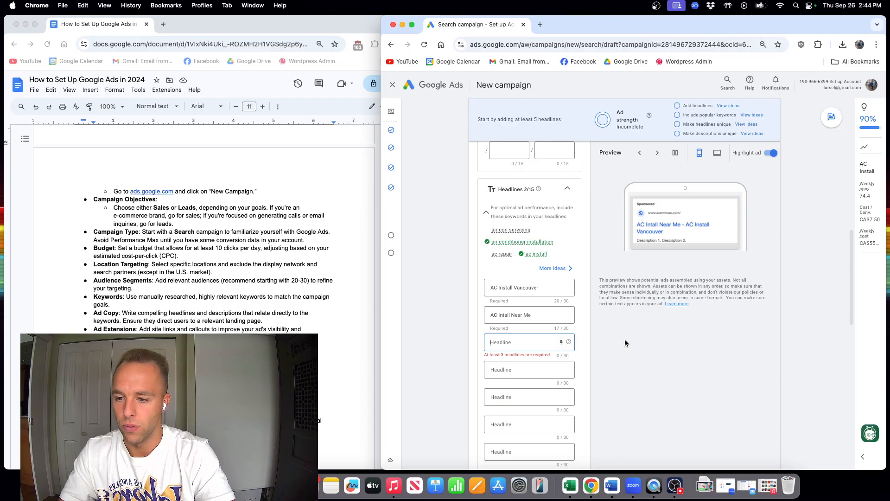
Enter New AC Unit Install as the ad's third headline.
{"action": "type", "text": "New AC"}
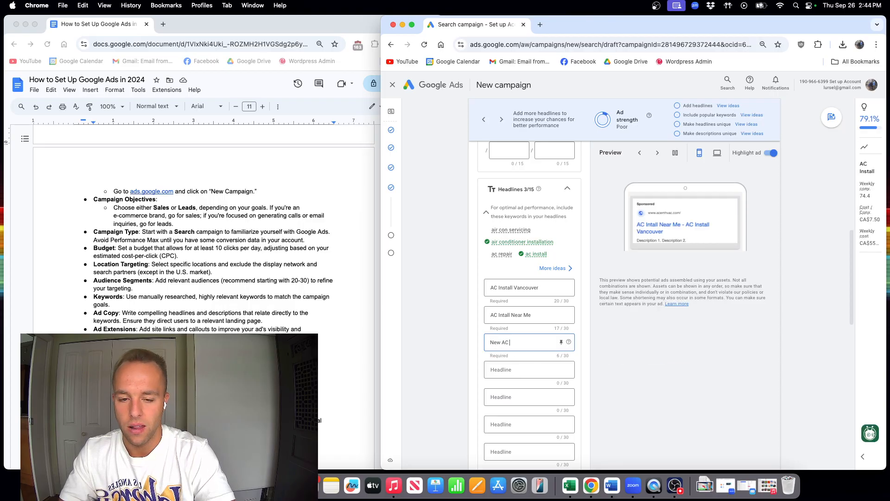
{"action": "type", "text": " Unit Inr"}
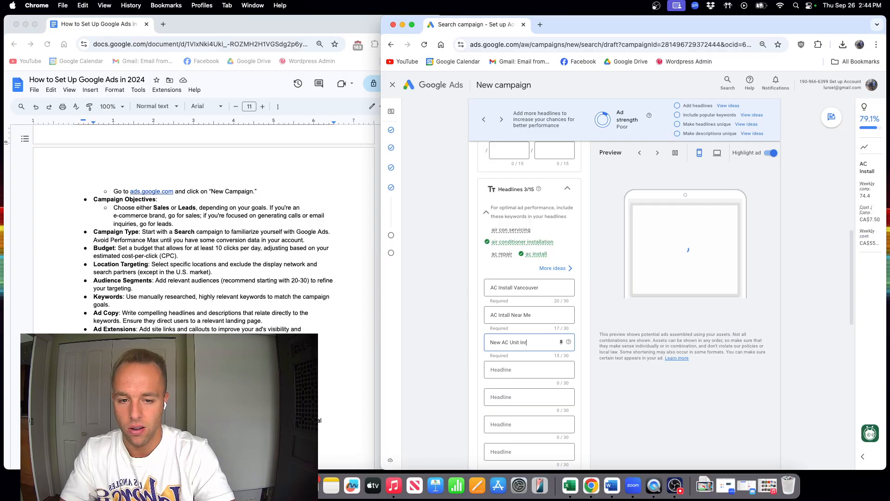
{"action": "key", "text": "BackSpace"}
{"action": "type", "text": "stall"}
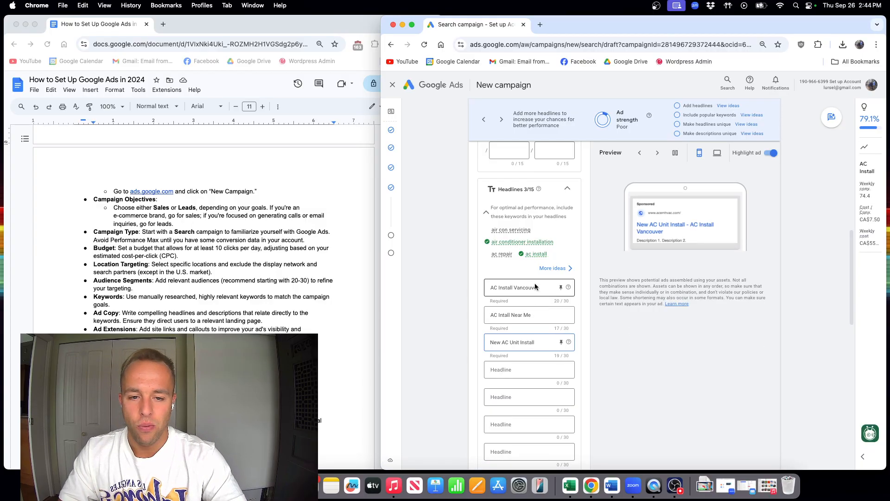
Enter the first ad description: "If you need a new AC unit, ACME HVAC is the top provider in vancouver. Call for a quote!".
{"action": "scroll", "coordinate": [621, 344], "scroll_direction": "down", "scroll_amount": 5}
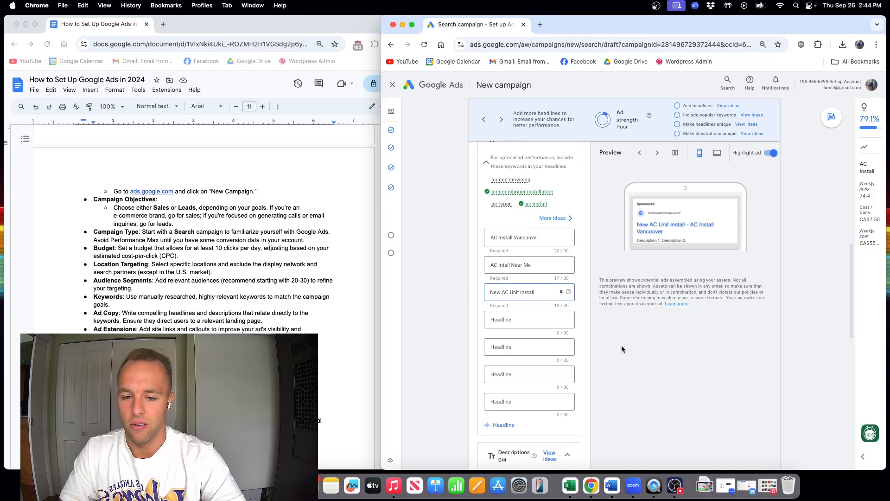
{"action": "scroll", "coordinate": [527, 217], "scroll_direction": "up", "scroll_amount": 6}
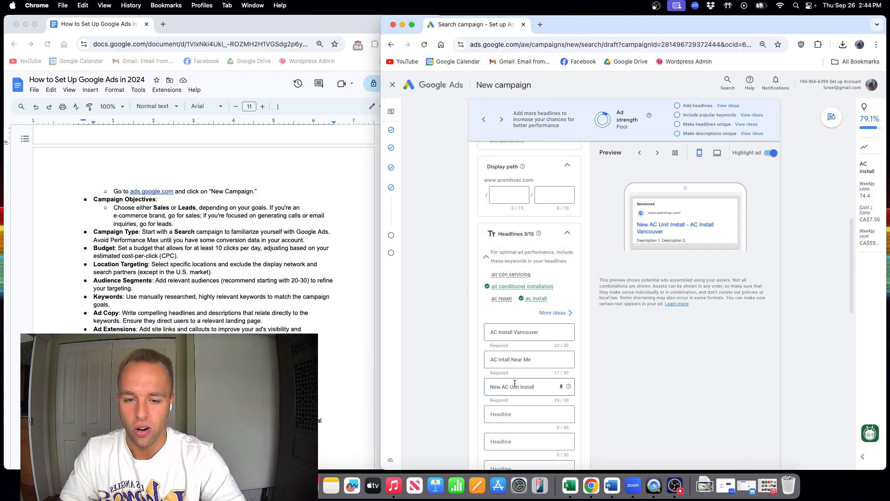
{"action": "scroll", "coordinate": [514, 384], "scroll_direction": "down", "scroll_amount": 6}
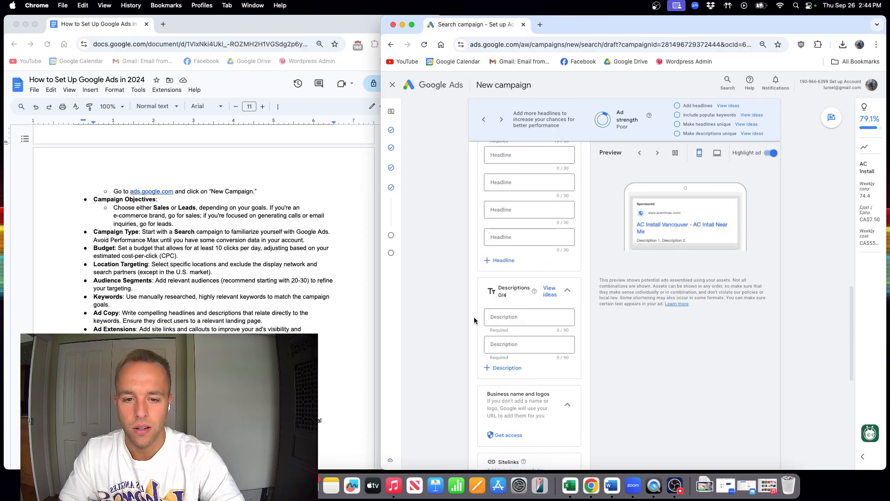
{"action": "left_click", "coordinate": [521, 311]}
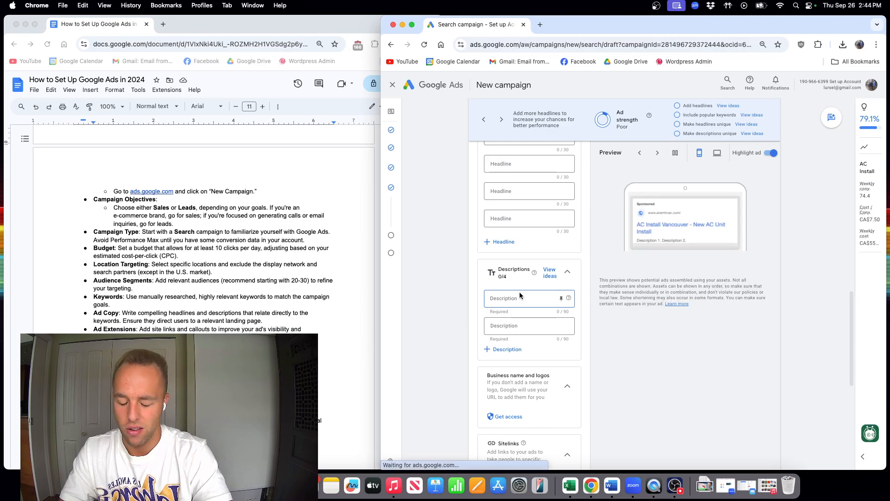
{"action": "type", "text": "If you need a new AC unit, ACME"}
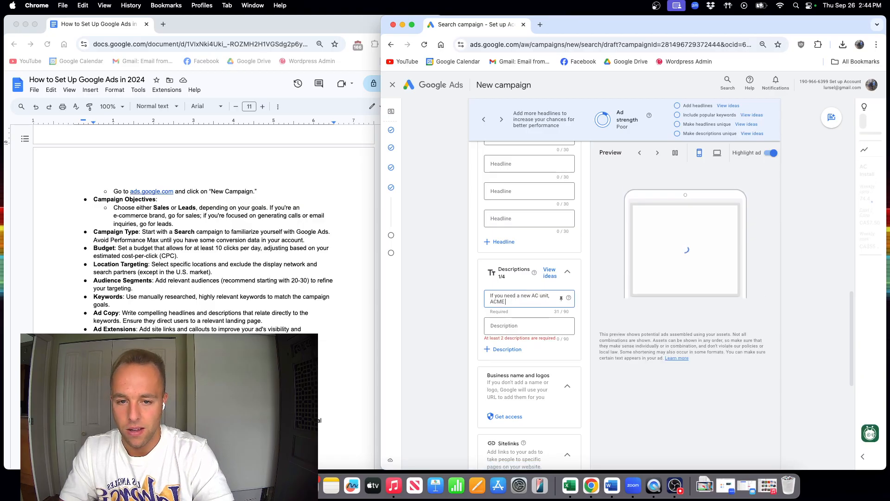
{"action": "type", "text": " HVAC is the top pro"}
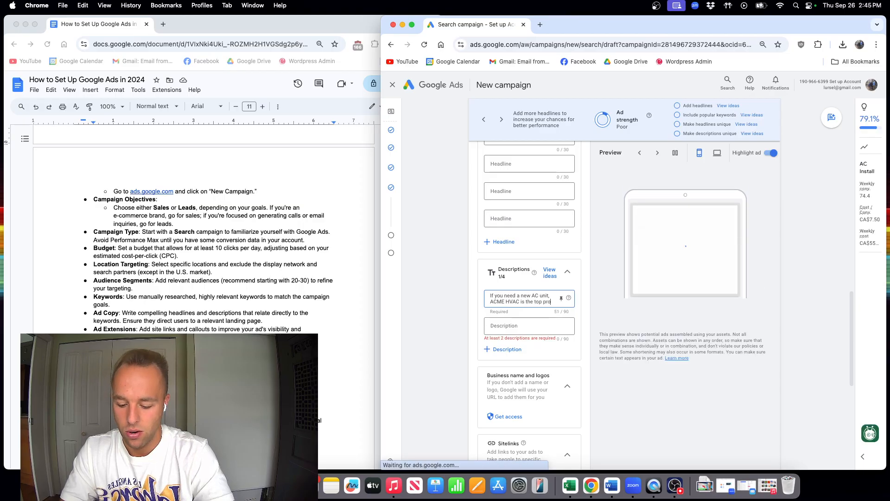
{"action": "type", "text": "vider in vancouver"}
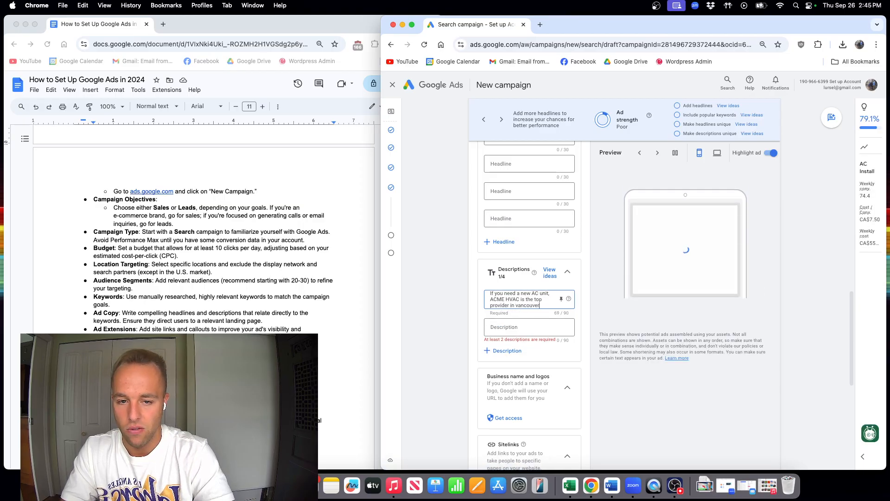
{"action": "type", "text": ". CAll for"}
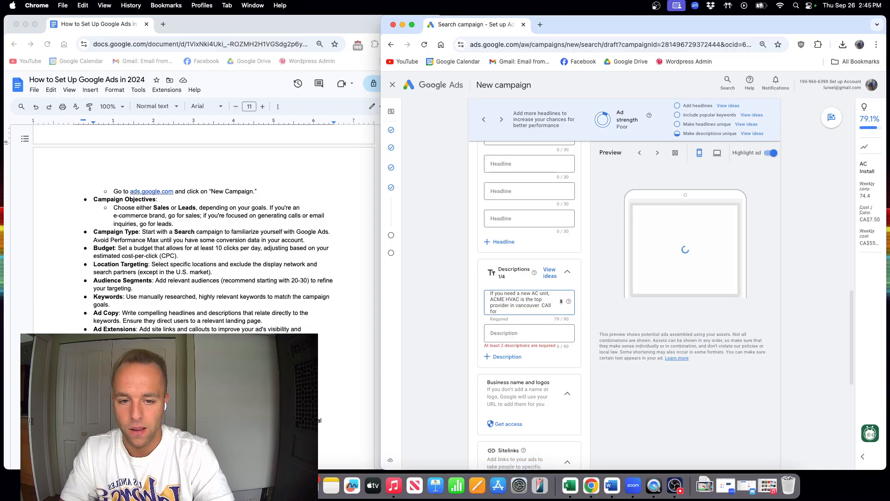
{"action": "type", "text": " a a qui"}
{"action": "type", "text": "te"}
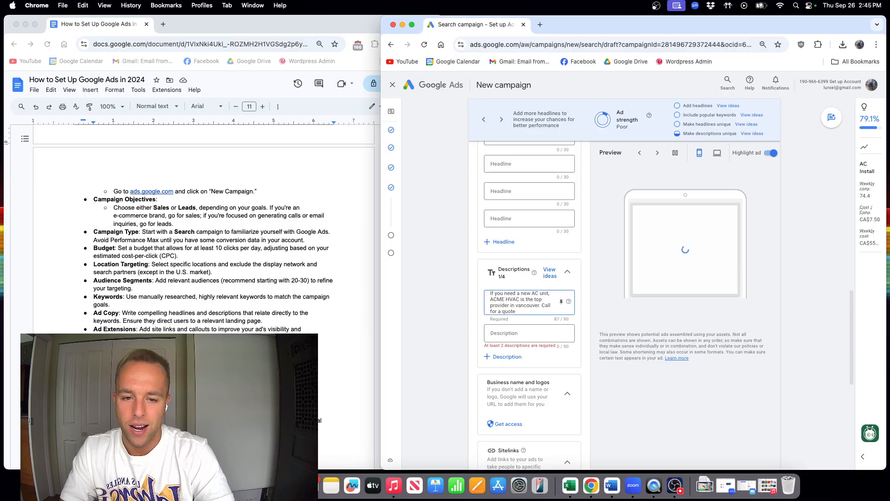
{"action": "type", "text": "!"}
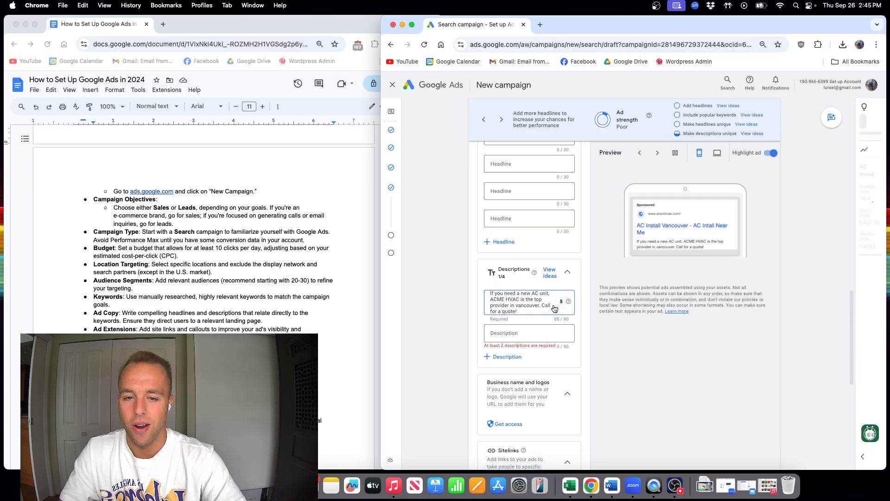
{"action": "scroll", "coordinate": [498, 280], "scroll_direction": "down", "scroll_amount": 2}
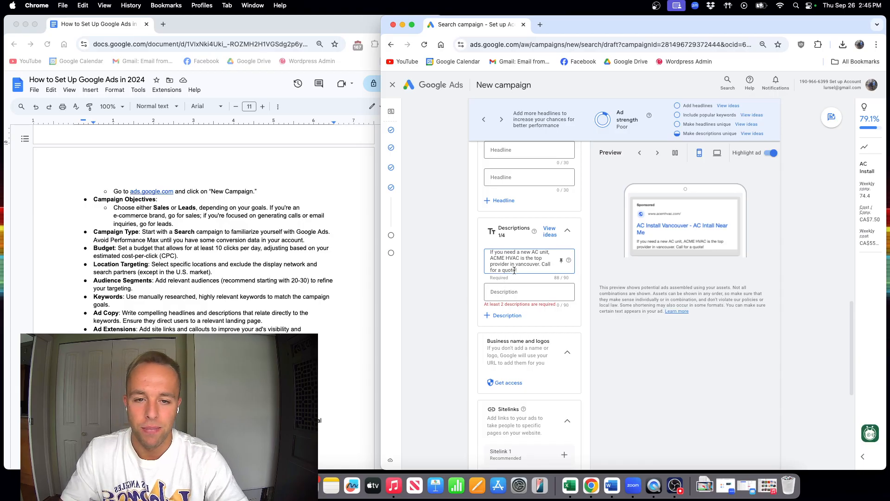
Add a second ad description by duplicating the first one and changing its ending to "Call for a quote today!".
{"action": "scroll", "coordinate": [516, 266], "scroll_direction": "down", "scroll_amount": 1}
{"action": "left_click_drag", "start_coordinate": [518, 248], "coordinate": [450, 216]}
{"action": "key", "text": "ctrl+c"}
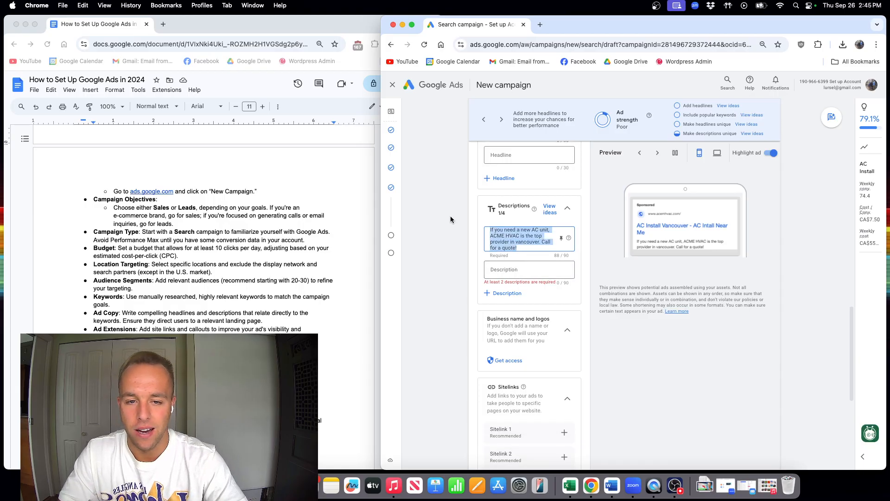
{"action": "left_click", "coordinate": [502, 268]}
{"action": "key", "text": "ctrl+v"}
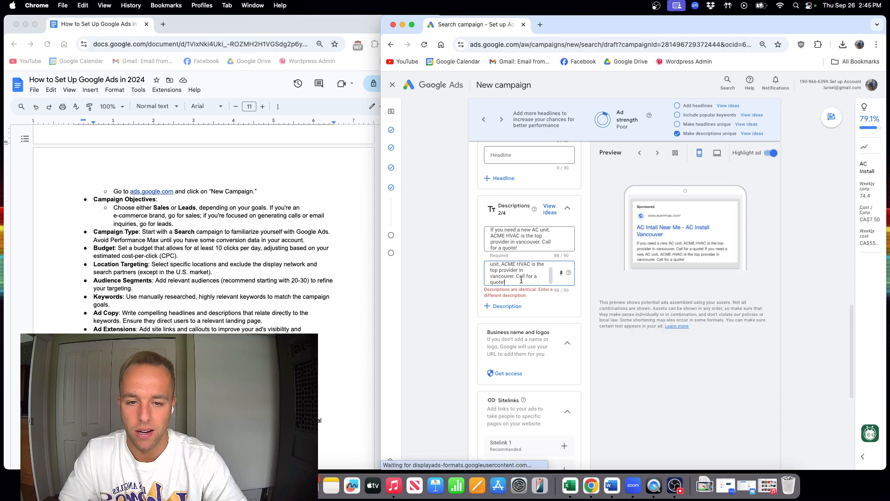
{"action": "left_click", "coordinate": [504, 282]}
{"action": "type", "text": "toda"}
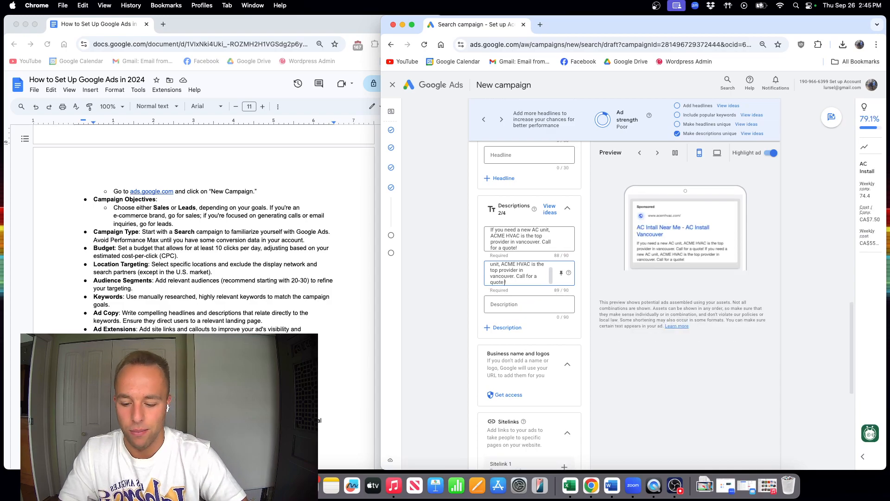
{"action": "type", "text": "y"}
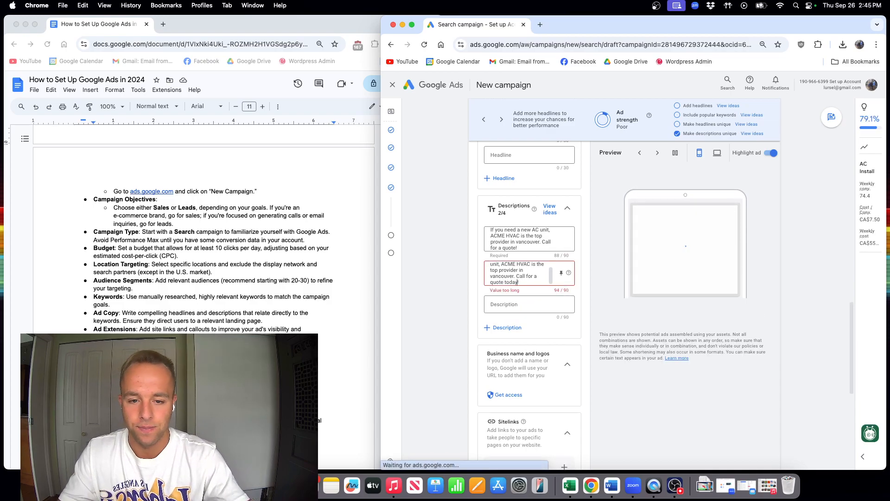
Continue past the ad assets without sitelinks or callouts, and accept the recommended CA$79.70 average daily budget to reach the campaign review.
{"action": "scroll", "coordinate": [614, 324], "scroll_direction": "down", "scroll_amount": 3}
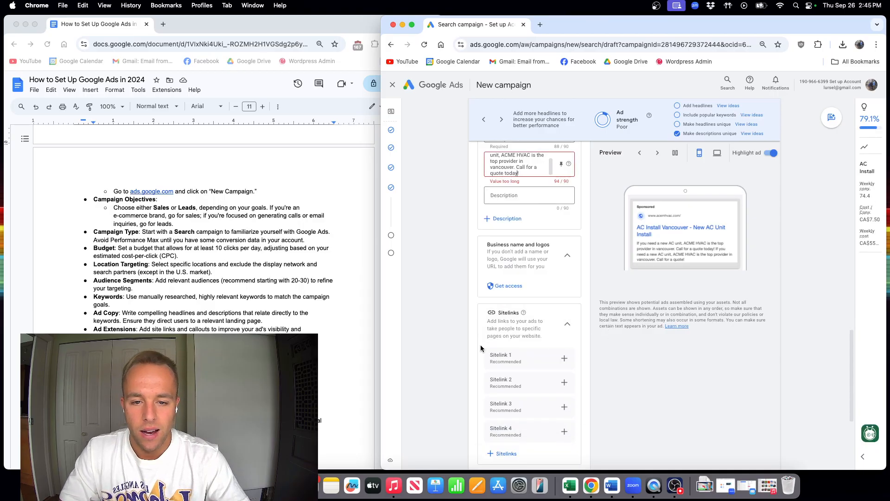
{"action": "scroll", "coordinate": [480, 345], "scroll_direction": "down", "scroll_amount": 3}
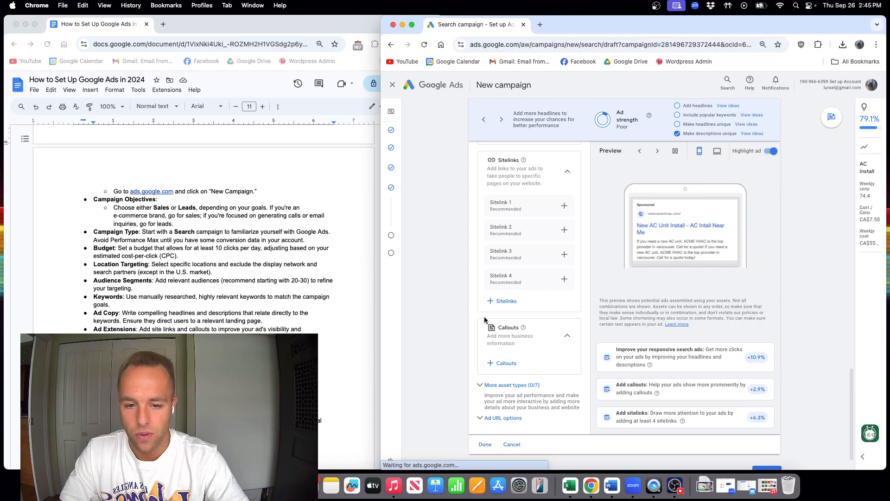
{"action": "scroll", "coordinate": [587, 368], "scroll_direction": "down", "scroll_amount": 2}
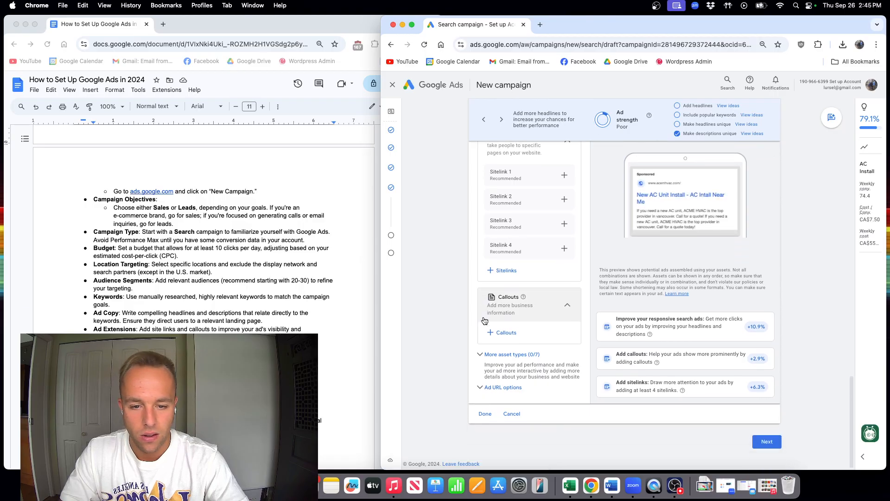
{"action": "left_click", "coordinate": [764, 440]}
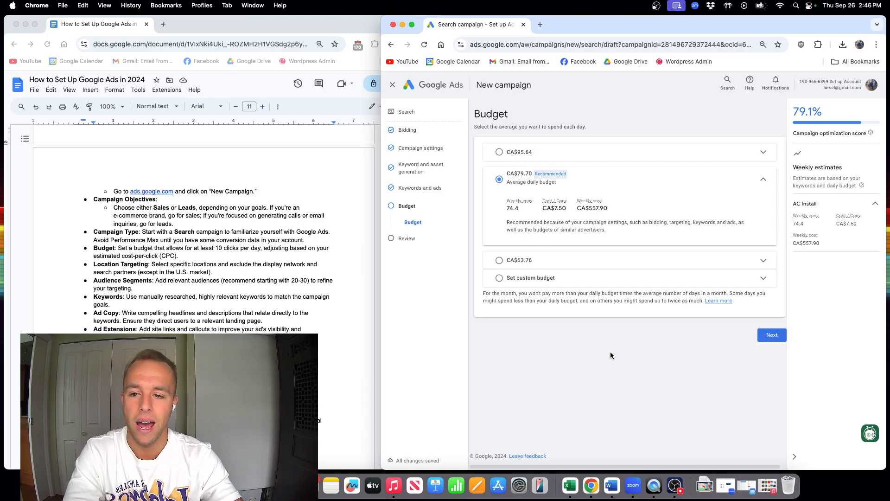
{"action": "left_click", "coordinate": [772, 335]}
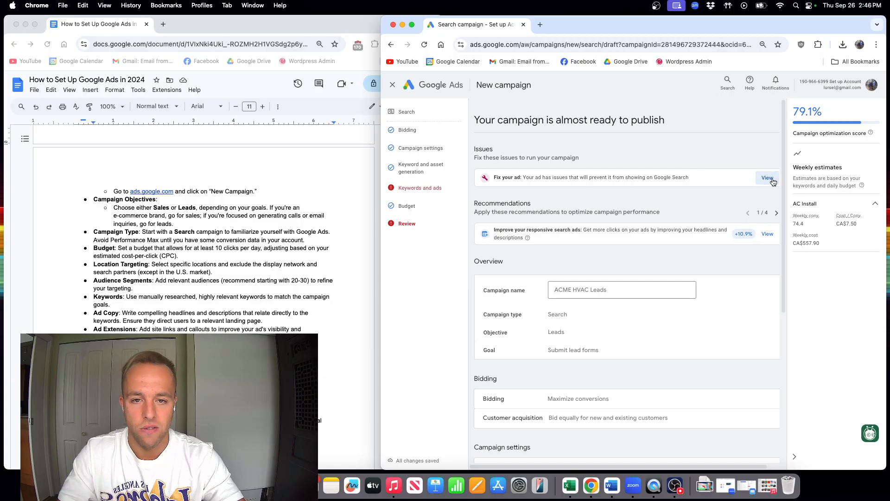
Examine the campaign review summary, from the listed issues and recommendations down to the keywords, ads and budget.
{"action": "scroll", "coordinate": [570, 191], "scroll_direction": "down", "scroll_amount": 3}
{"action": "scroll", "coordinate": [575, 193], "scroll_direction": "up", "scroll_amount": 3}
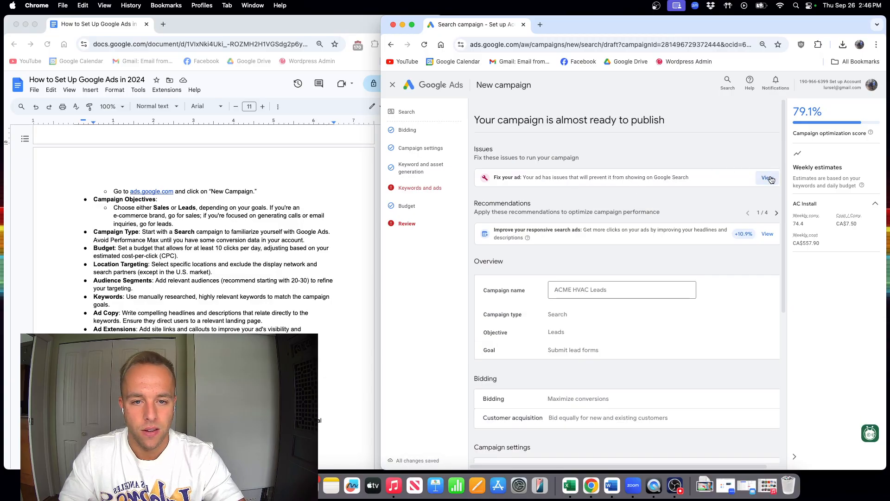
{"action": "scroll", "coordinate": [581, 216], "scroll_direction": "down", "scroll_amount": 7}
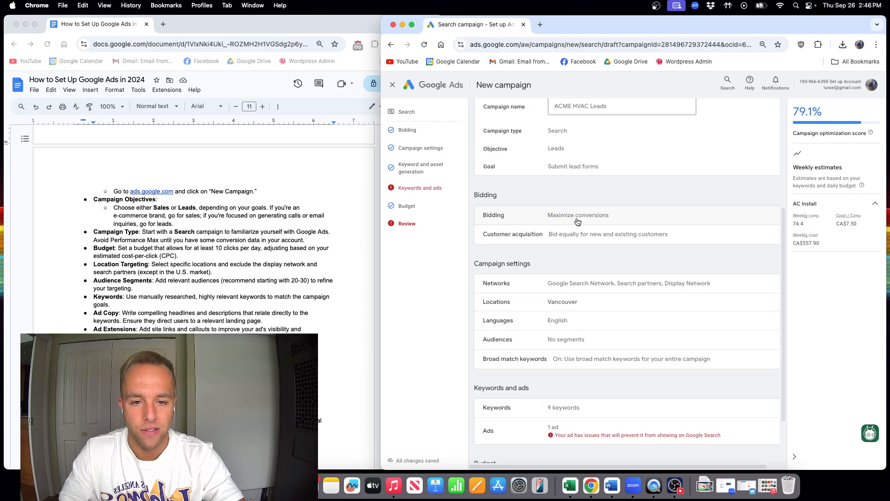
{"action": "scroll", "coordinate": [577, 221], "scroll_direction": "down", "scroll_amount": 3}
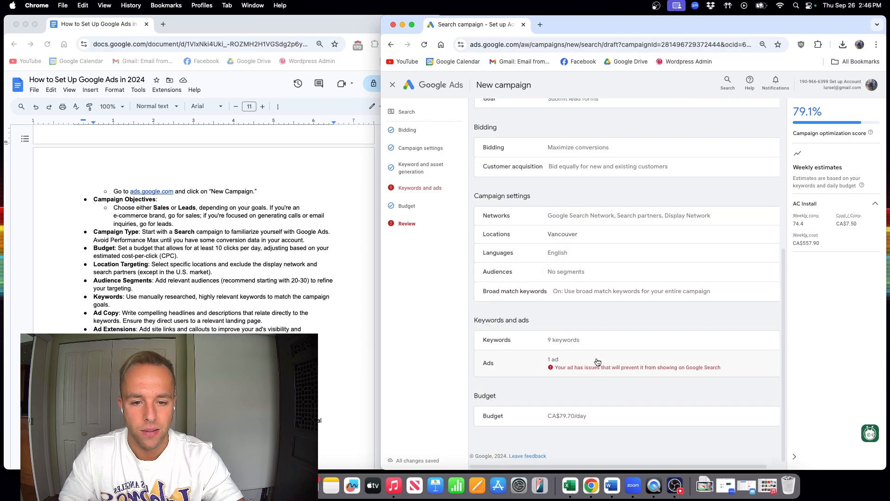
{"action": "scroll", "coordinate": [573, 371], "scroll_direction": "up", "scroll_amount": 8}
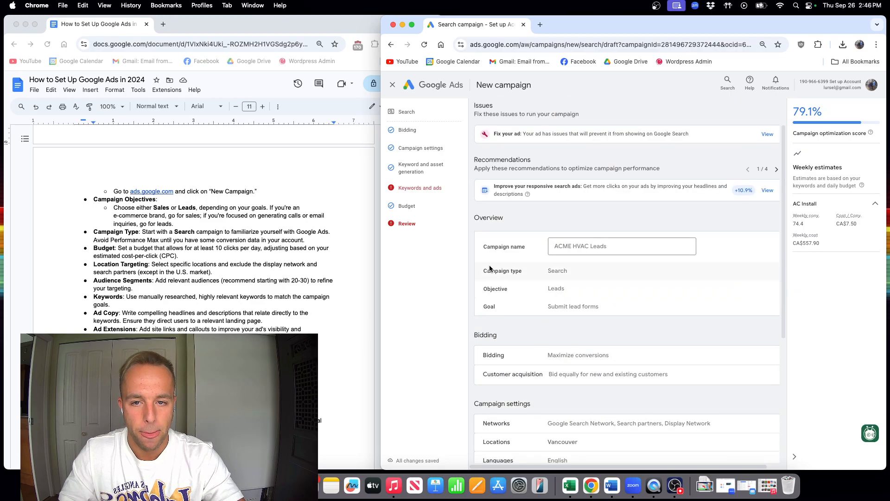
Return to the AC Install ad in Keywords and ads and expand its Ad URL options to look for the reported issue.
{"action": "left_click", "coordinate": [413, 186]}
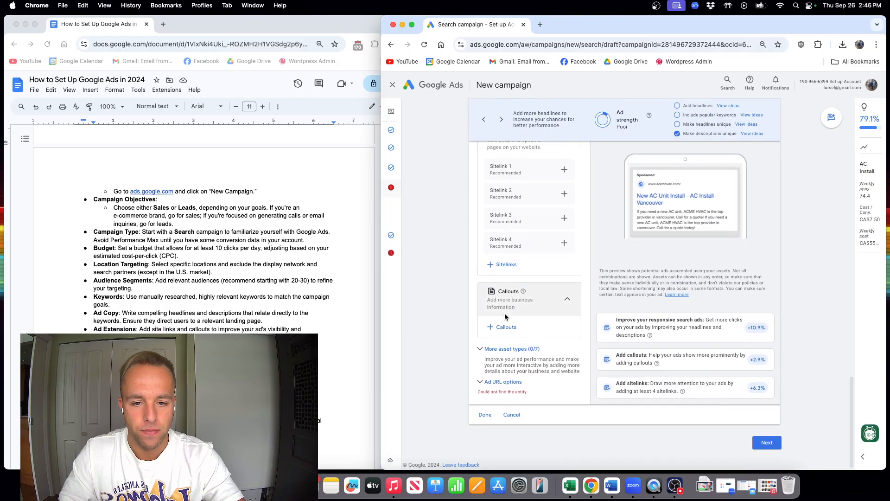
{"action": "left_click", "coordinate": [502, 379]}
{"action": "scroll", "coordinate": [508, 355], "scroll_direction": "down", "scroll_amount": 3}
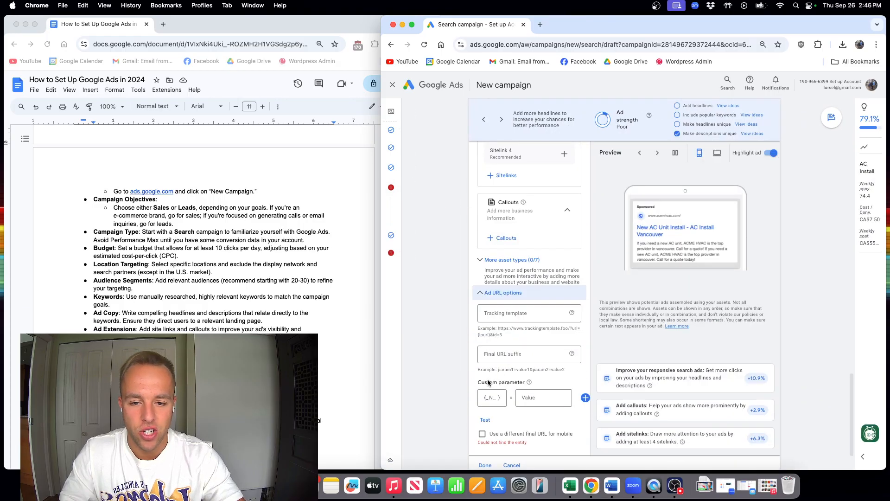
{"action": "scroll", "coordinate": [497, 369], "scroll_direction": "down", "scroll_amount": 1}
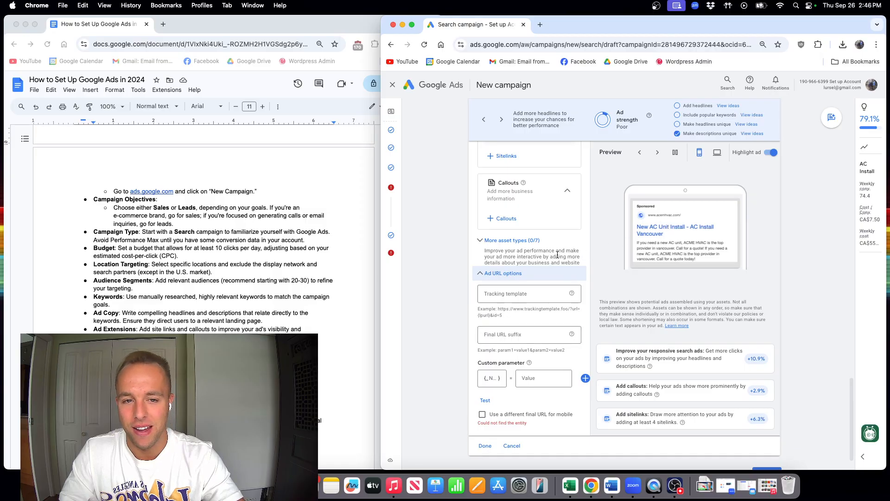
{"action": "scroll", "coordinate": [559, 257], "scroll_direction": "up", "scroll_amount": 5}
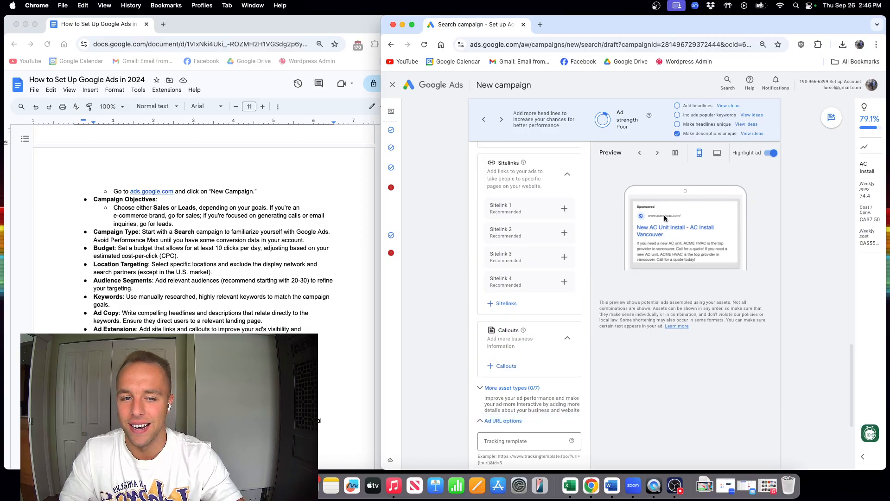
{"action": "scroll", "coordinate": [584, 287], "scroll_direction": "down", "scroll_amount": 6}
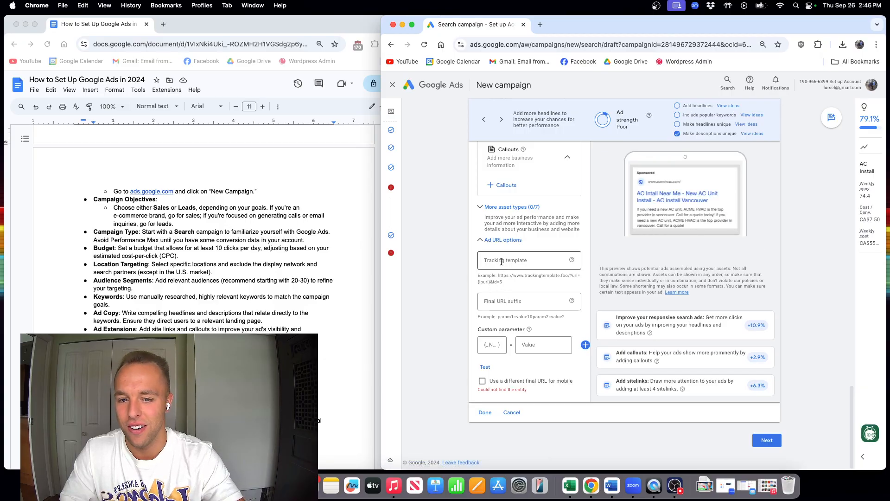
Enable a different final URL for mobile in the Ad URL options and continue to the budget stage.
{"action": "left_click", "coordinate": [482, 381]}
{"action": "scroll", "coordinate": [522, 376], "scroll_direction": "up", "scroll_amount": 3}
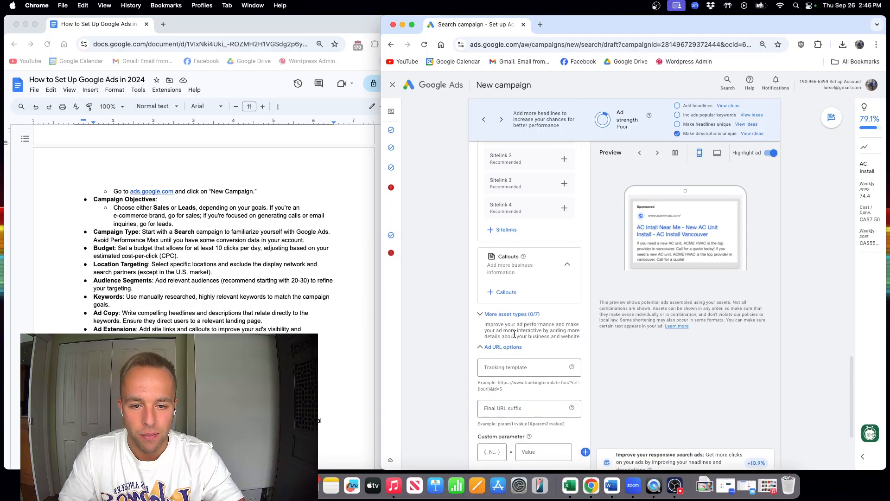
{"action": "scroll", "coordinate": [512, 366], "scroll_direction": "down", "scroll_amount": 5}
{"action": "left_click", "coordinate": [528, 228]}
{"action": "scroll", "coordinate": [536, 235], "scroll_direction": "up", "scroll_amount": 4}
{"action": "scroll", "coordinate": [535, 235], "scroll_direction": "down", "scroll_amount": 4}
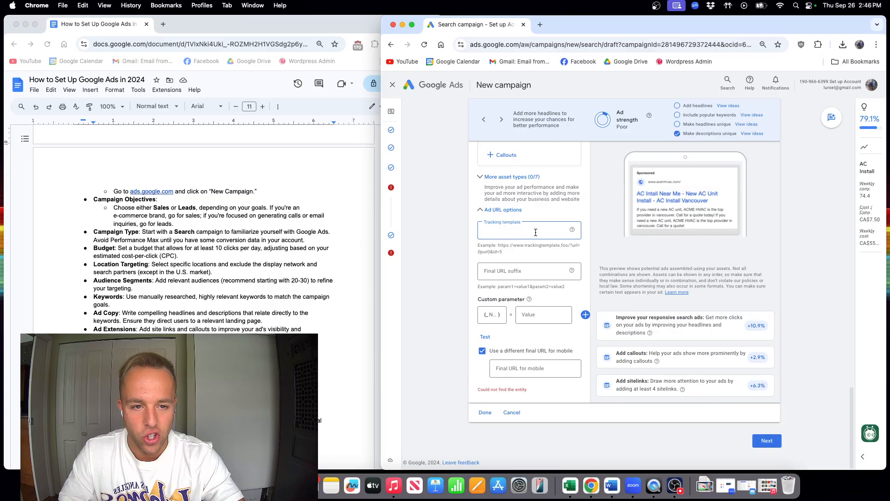
{"action": "left_click", "coordinate": [766, 441]}
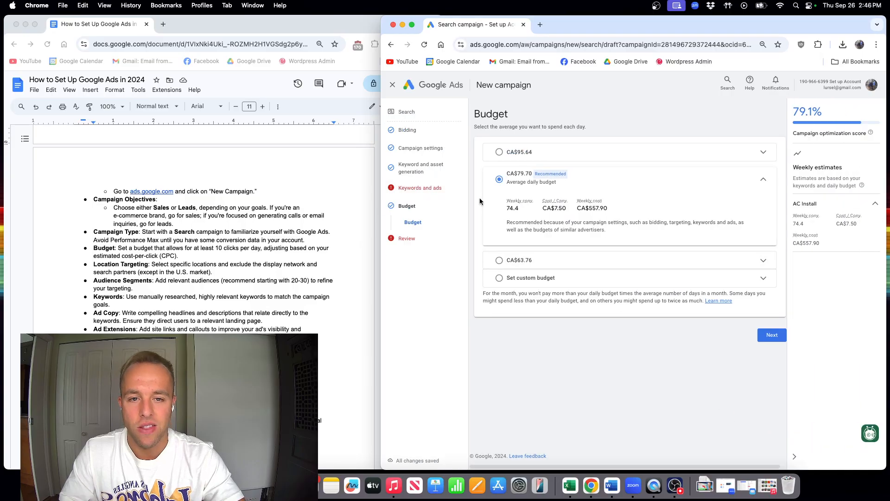
Recheck the AC Install ad group's keywords and flagged ad, and go back to the campaign review.
{"action": "left_click", "coordinate": [426, 190]}
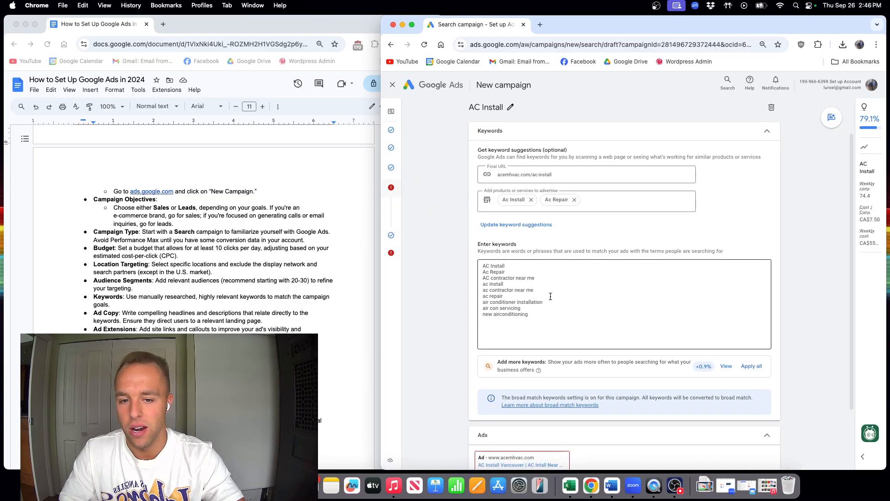
{"action": "scroll", "coordinate": [552, 296], "scroll_direction": "down", "scroll_amount": 3}
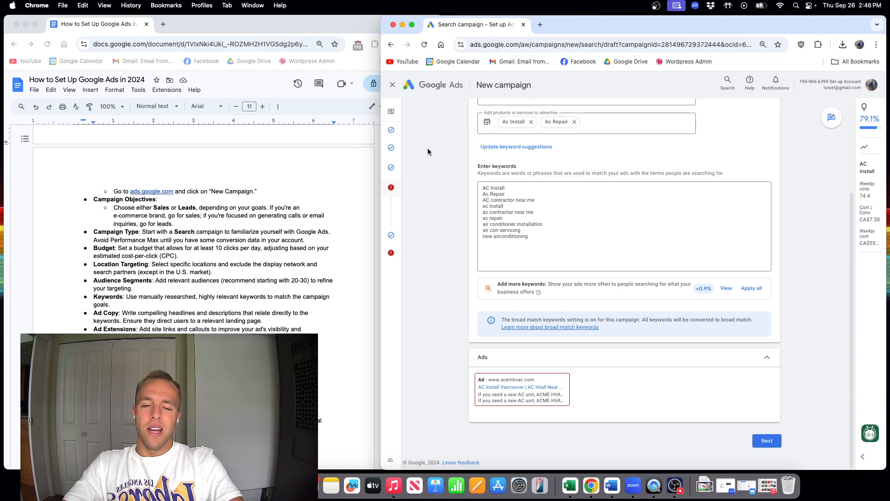
{"action": "mouse_move", "coordinate": [382, 109]}
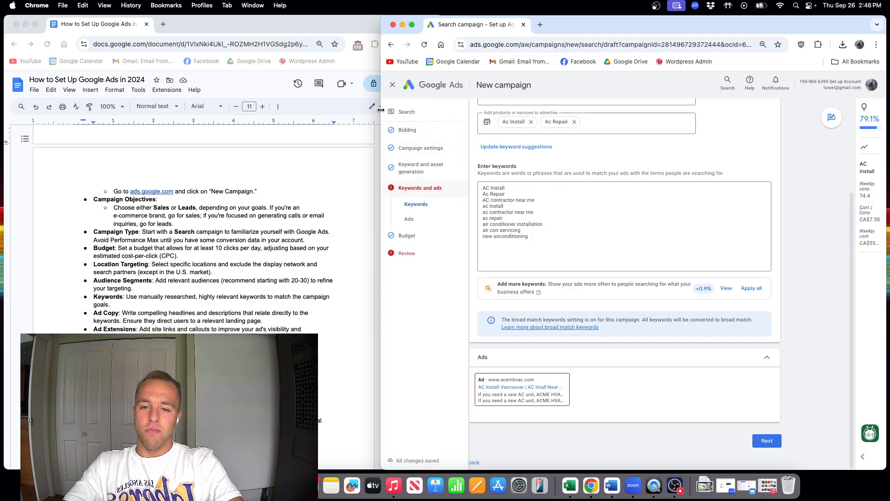
{"action": "left_click", "coordinate": [410, 253]}
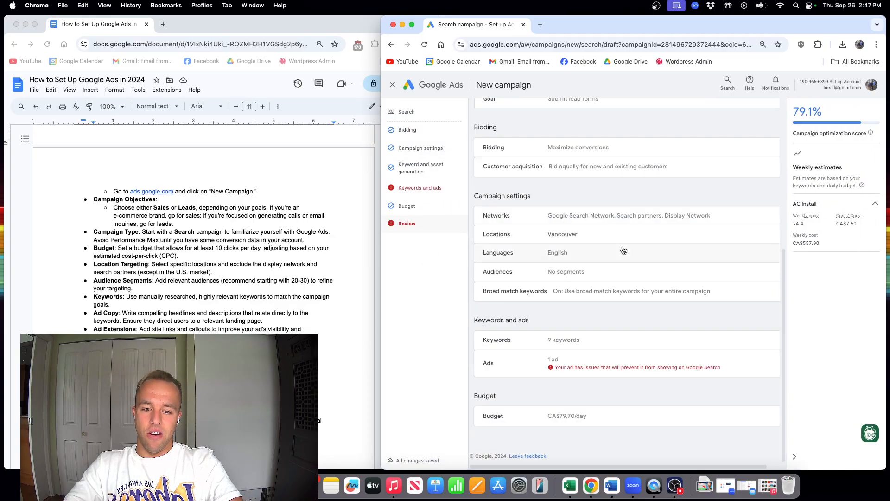
Switch to the Google Docs setup guide, widen its window and read the Finalizing Your Campaign and Resources & Conclusion sections.
{"action": "left_click_drag", "start_coordinate": [381, 150], "coordinate": [565, 153]}
{"action": "left_click_drag", "start_coordinate": [442, 160], "coordinate": [828, 165]}
{"action": "scroll", "coordinate": [496, 284], "scroll_direction": "down", "scroll_amount": 5}
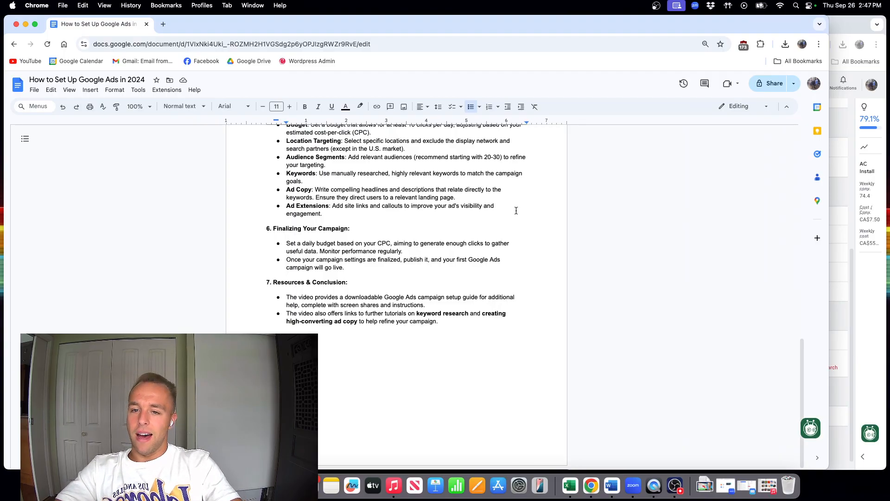
{"action": "left_click_drag", "start_coordinate": [491, 20], "coordinate": [526, 20]}
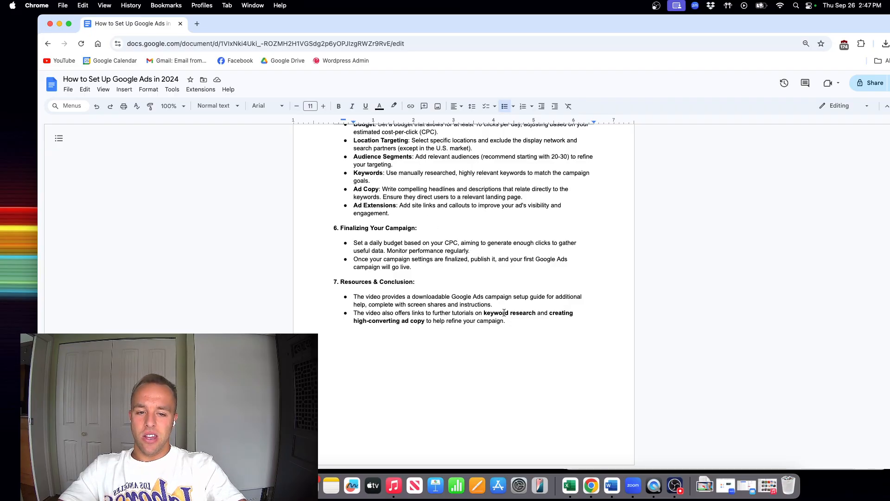
{"action": "left_click_drag", "start_coordinate": [530, 27], "coordinate": [490, 29]}
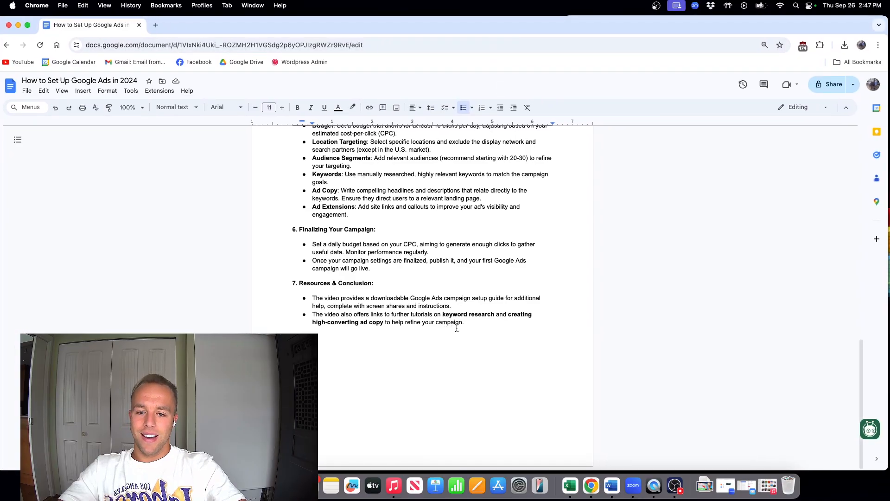
Look over the guide's closing line on refining the campaign and return to the beginning of the document.
{"action": "left_click_drag", "start_coordinate": [480, 322], "coordinate": [421, 323]}
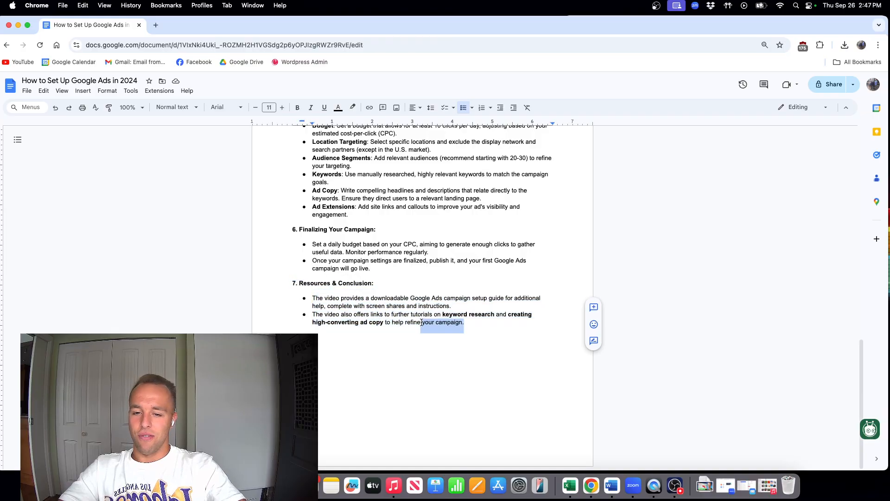
{"action": "left_click", "coordinate": [533, 334]}
{"action": "scroll", "coordinate": [514, 337], "scroll_direction": "up", "scroll_amount": 20}
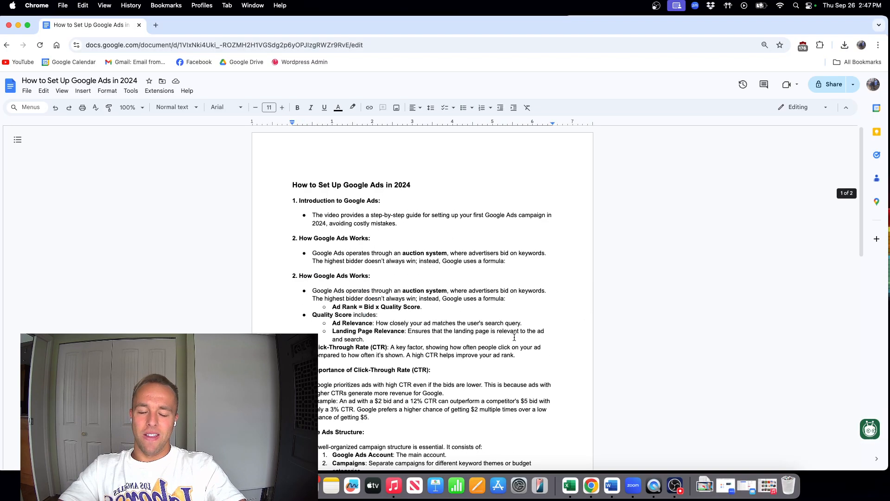